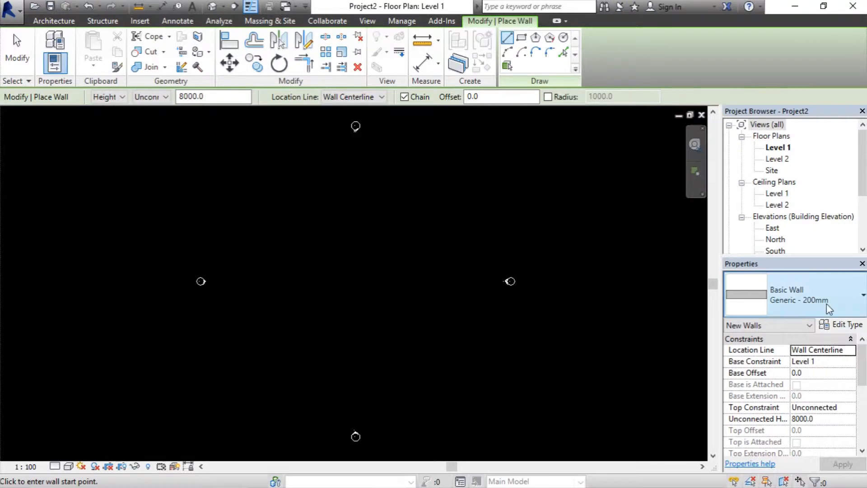
# - Set the new wall to the Generic - 300mm type with an unconnected height of 6000 mm
pyautogui.click(826, 303)
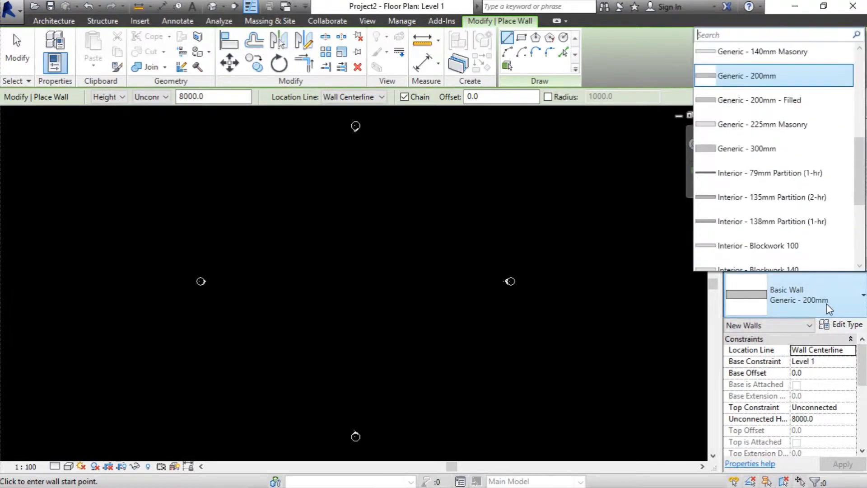
pyautogui.click(801, 156)
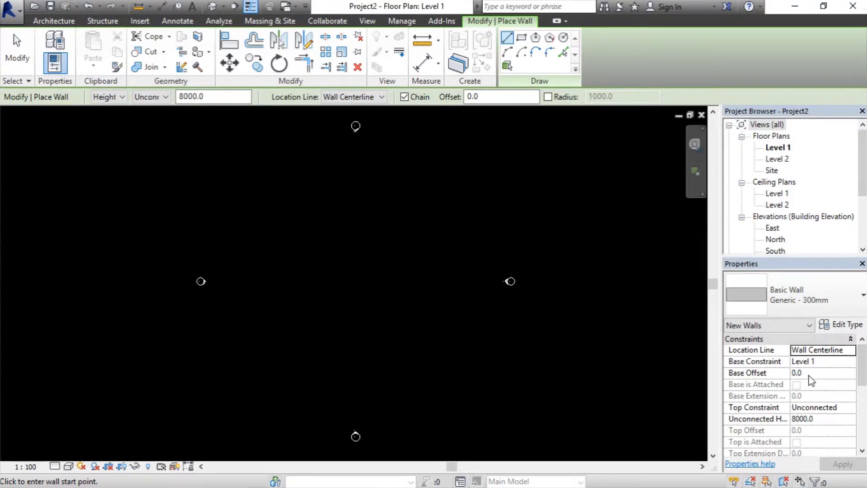
pyautogui.click(823, 419)
pyautogui.write('600')
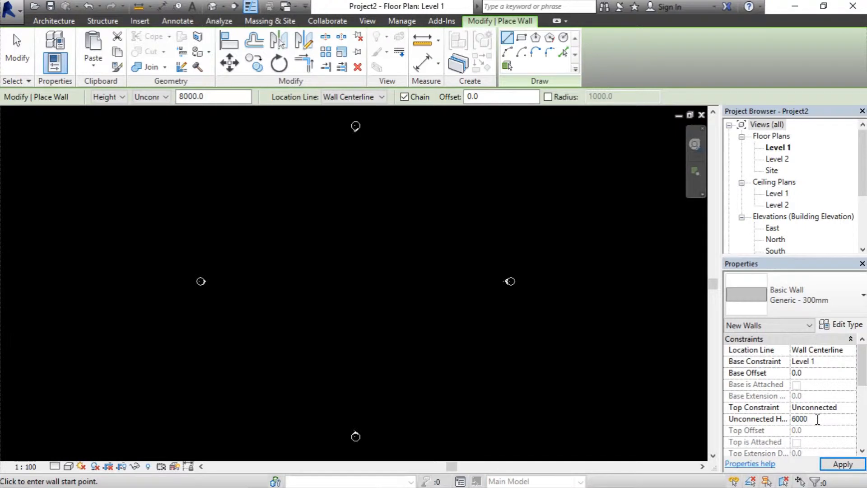
pyautogui.click(839, 465)
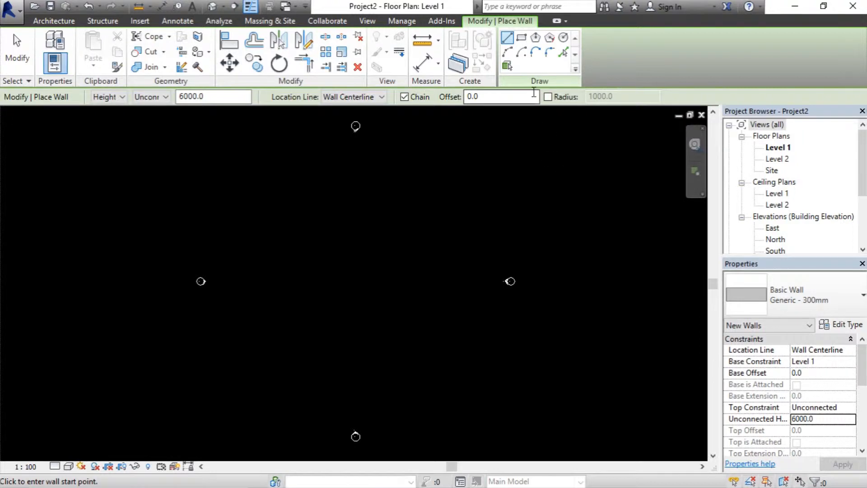
# - Draw a semicircular arc wall between the elevation markers, spanning 8000 mm horizontally and bulging downward with a 4000 mm radius
pyautogui.click(508, 54)
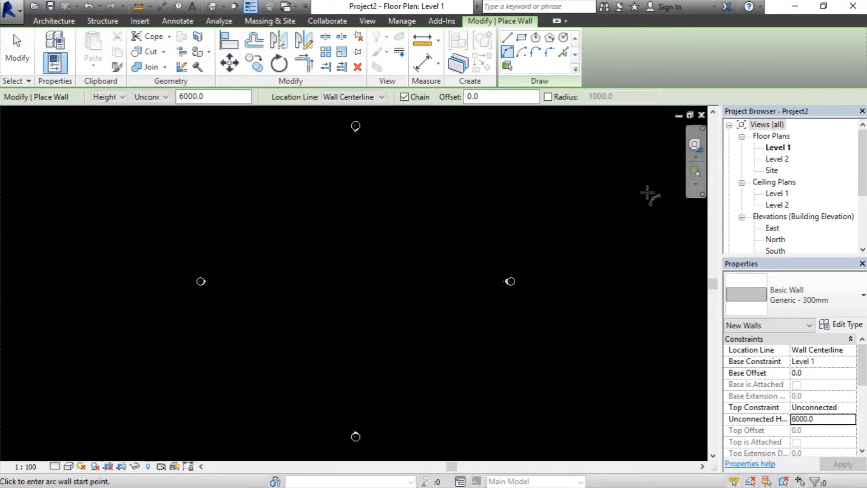
pyautogui.click(287, 267)
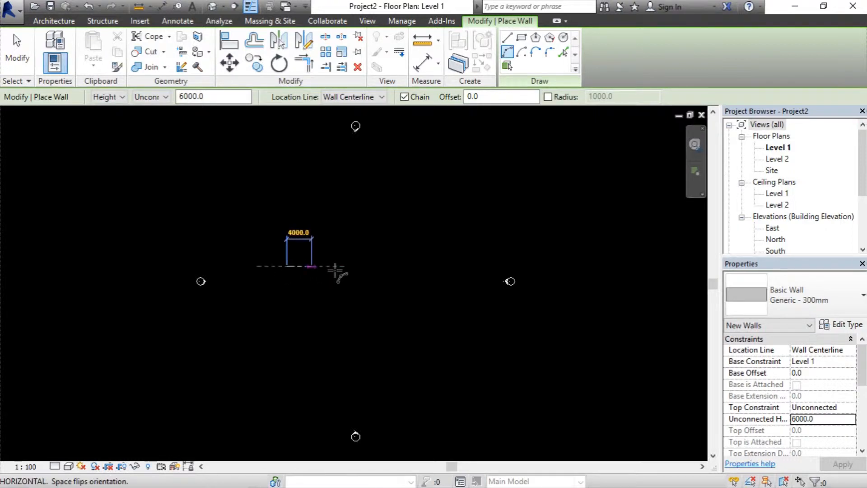
pyautogui.write('8000')
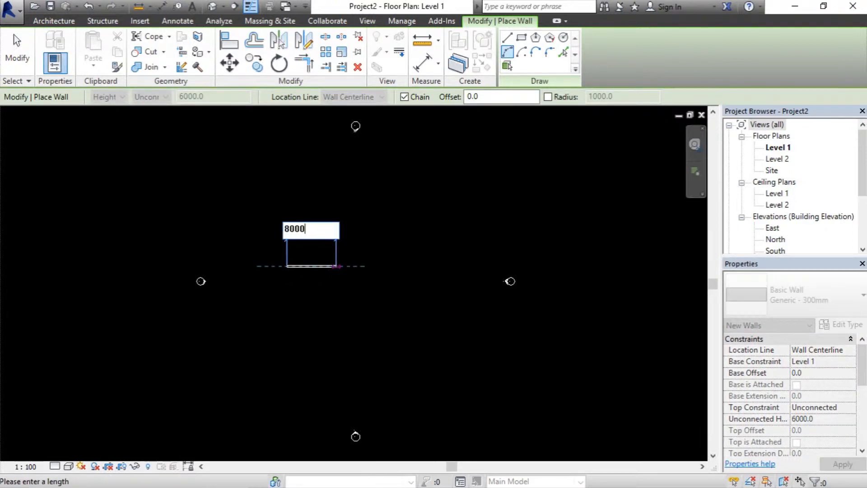
pyautogui.press('Return')
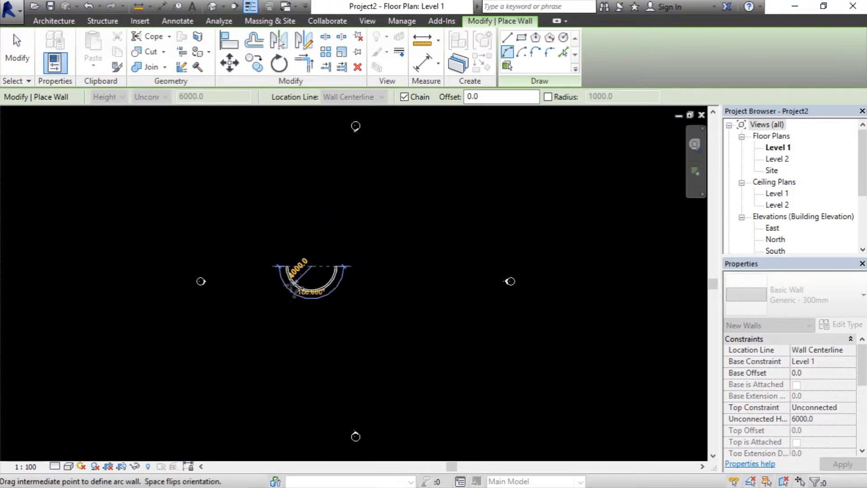
pyautogui.scroll(2, 298, 296)
pyautogui.scroll(5, 293, 285)
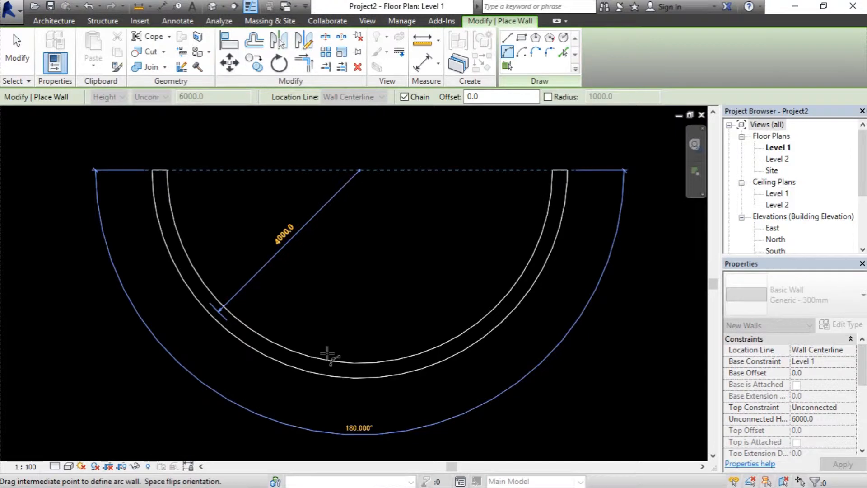
pyautogui.click(360, 405)
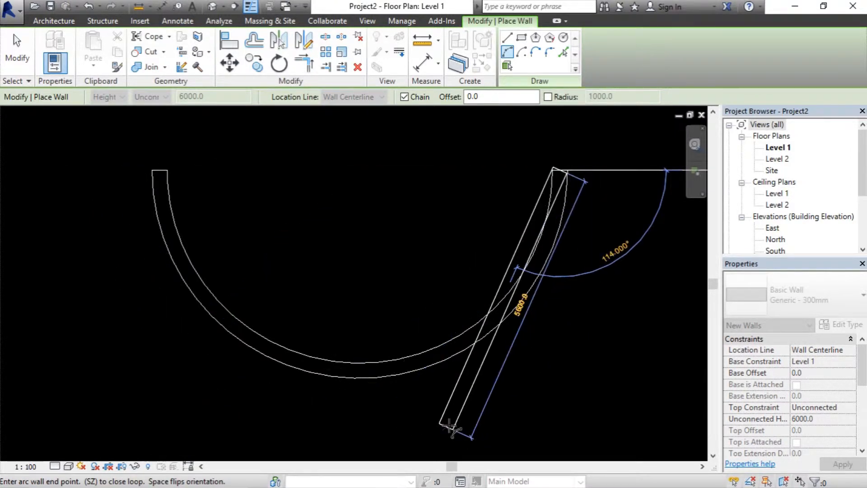
pyautogui.press('Escape')
pyautogui.press('Escape')
pyautogui.click(393, 372)
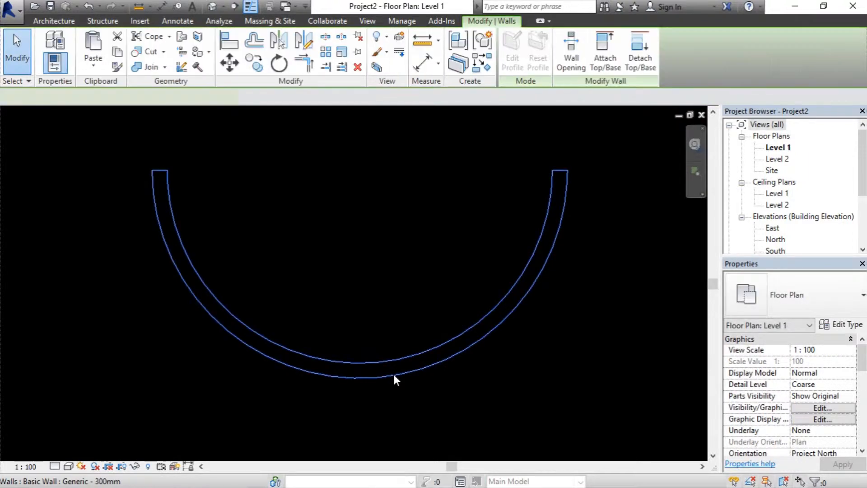
pyautogui.click(344, 351)
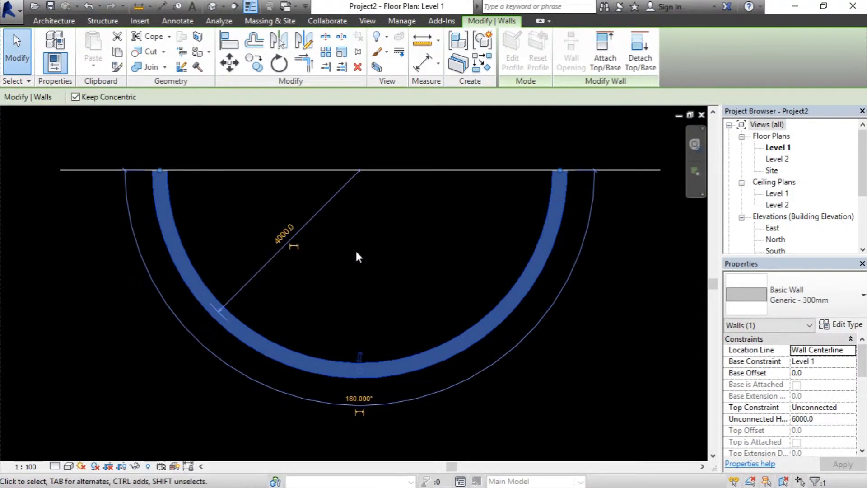
pyautogui.click(420, 313)
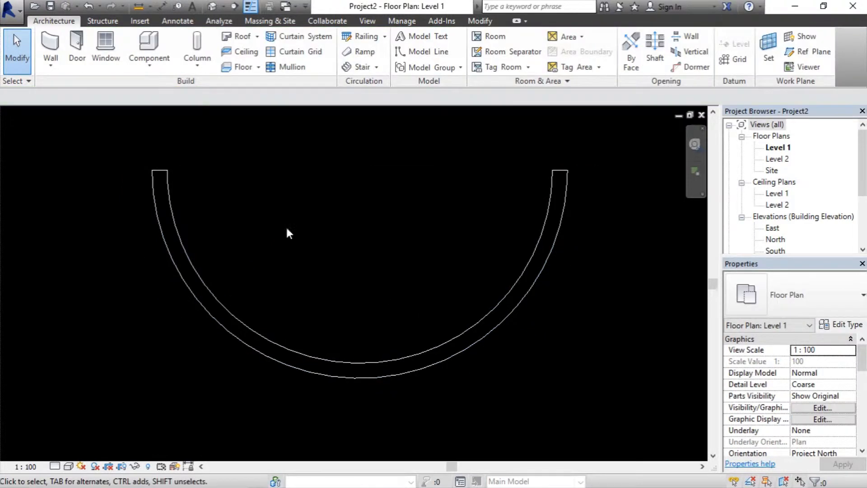
# - Start a new wall that uses the Curtain Wall type
pyautogui.click(57, 46)
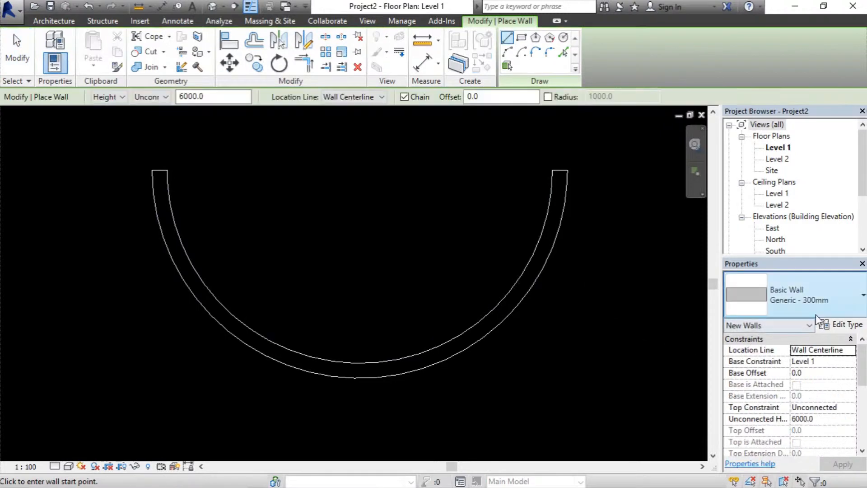
pyautogui.click(823, 313)
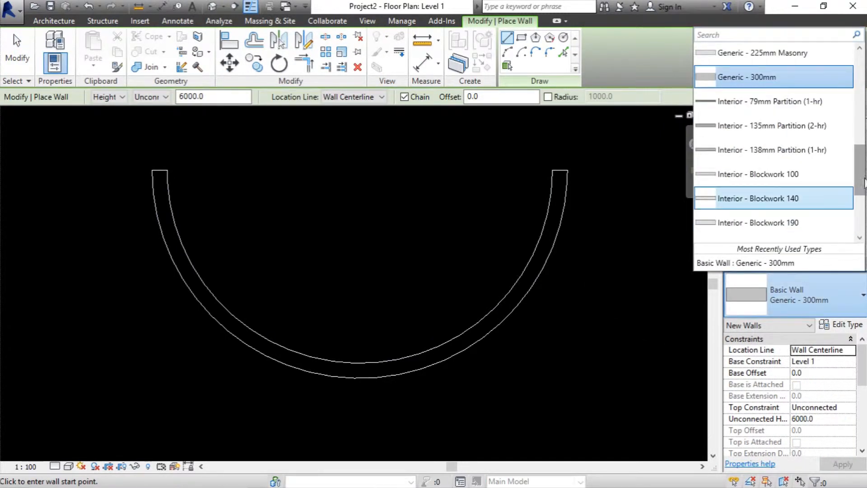
pyautogui.scroll(-4, 857, 183)
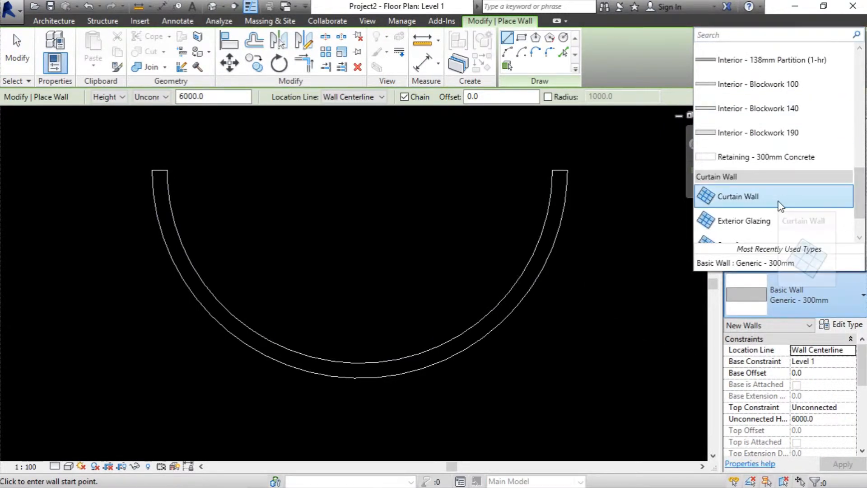
pyautogui.click(779, 204)
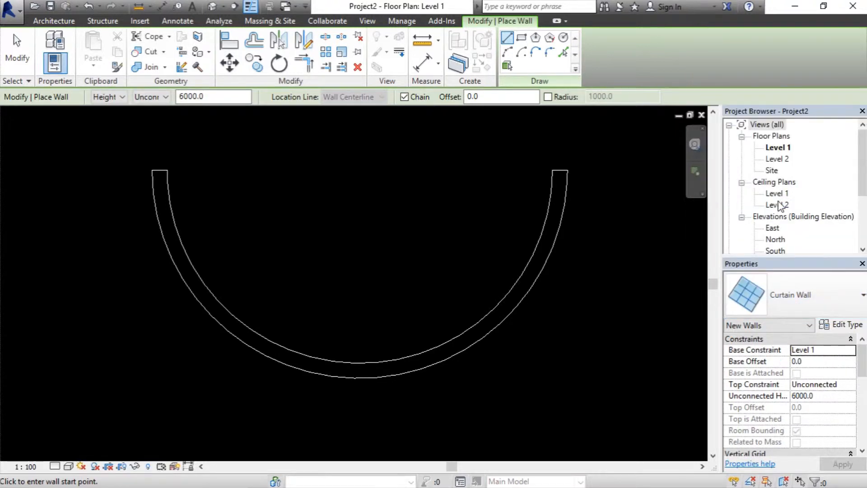
# - Duplicate the Curtain Wall type under the name Faceted Curtain Wall
pyautogui.click(841, 326)
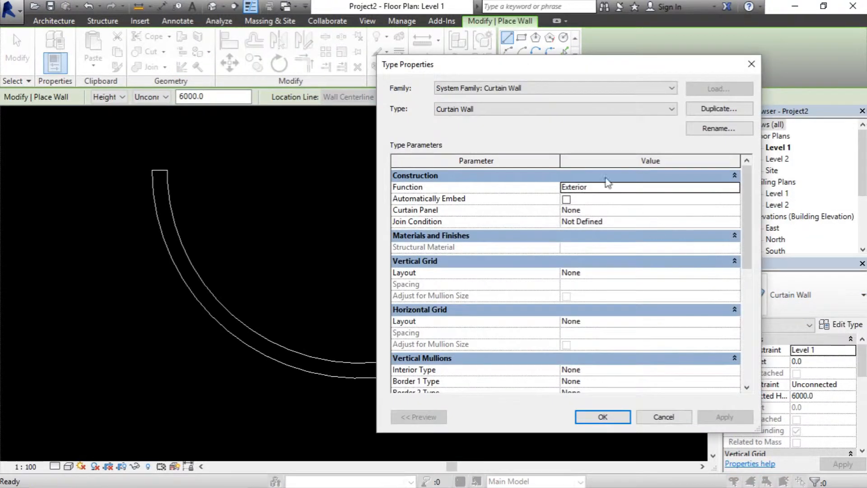
pyautogui.click(702, 109)
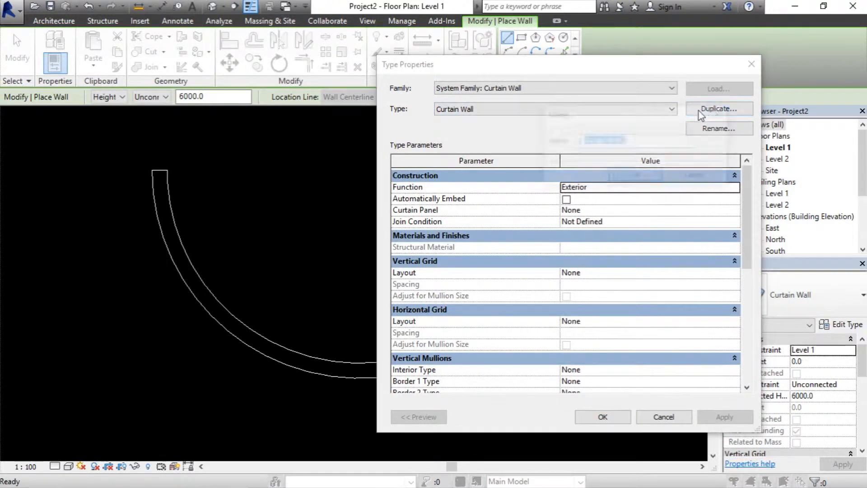
pyautogui.write('Fa')
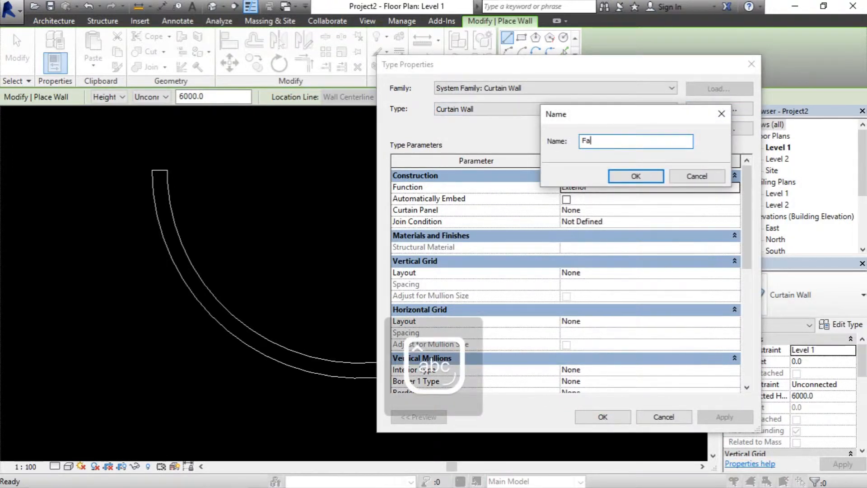
pyautogui.write('ceted Curtain W')
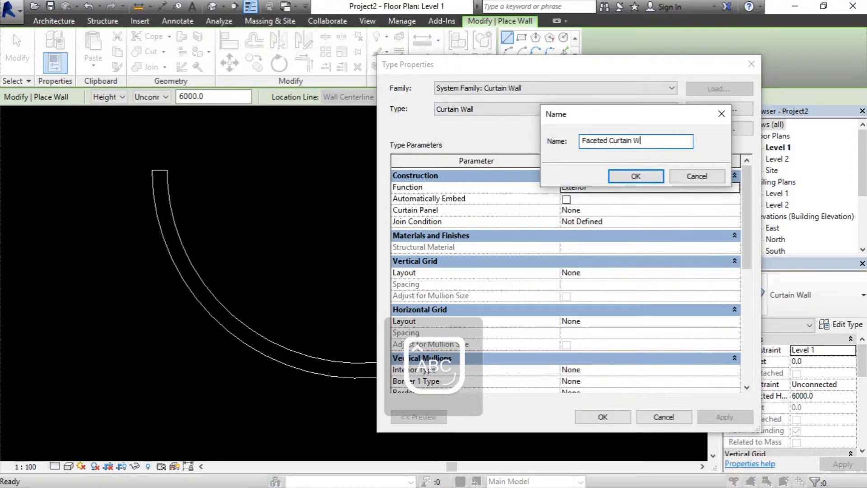
pyautogui.write('AL')
pyautogui.press('BackSpace')
pyautogui.press('BackSpace')
pyautogui.press('capslock')
pyautogui.click(653, 177)
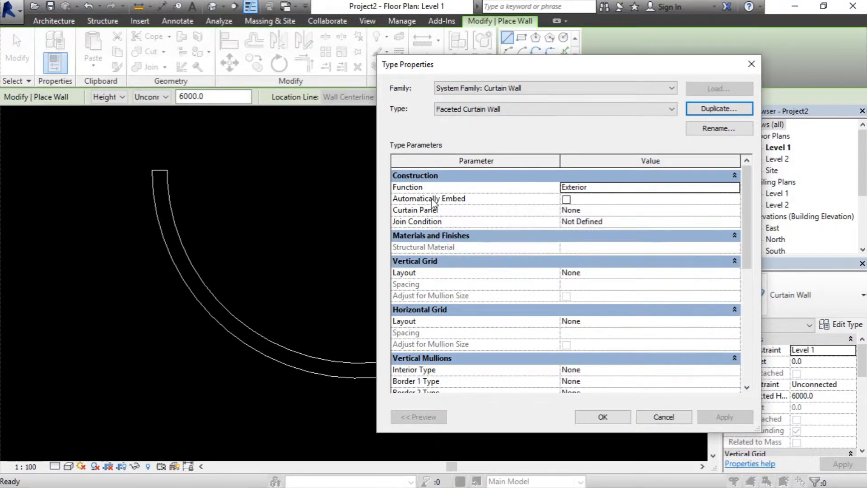
# - Enable automatic embedding for the Faceted Curtain Wall type and set its curtain panel to System Panel : Glazed
pyautogui.click(566, 199)
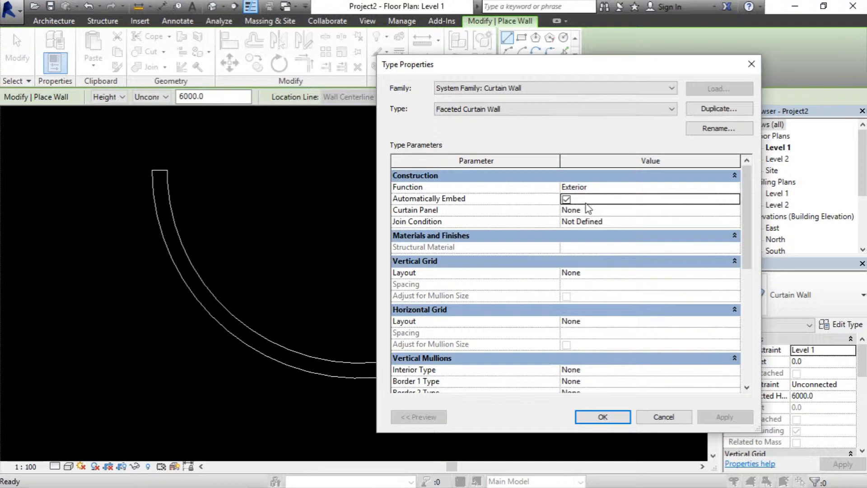
pyautogui.click(615, 210)
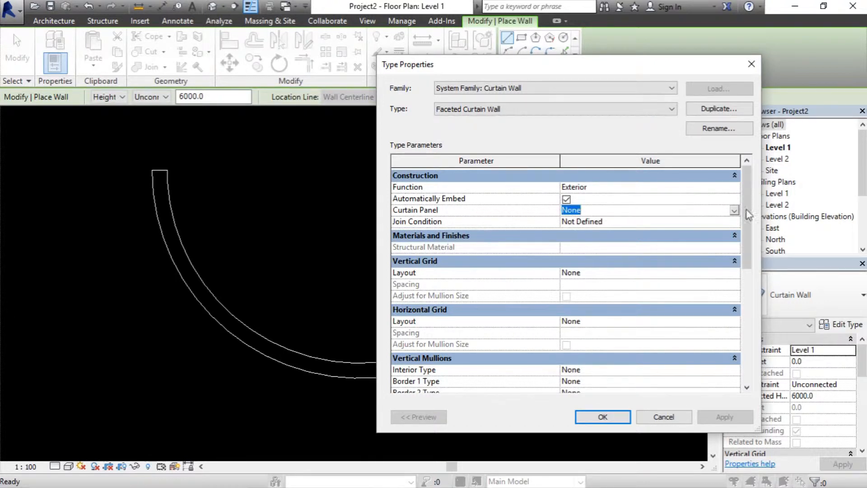
pyautogui.click(735, 210)
pyautogui.moveTo(748, 223); pyautogui.dragTo(748, 264)
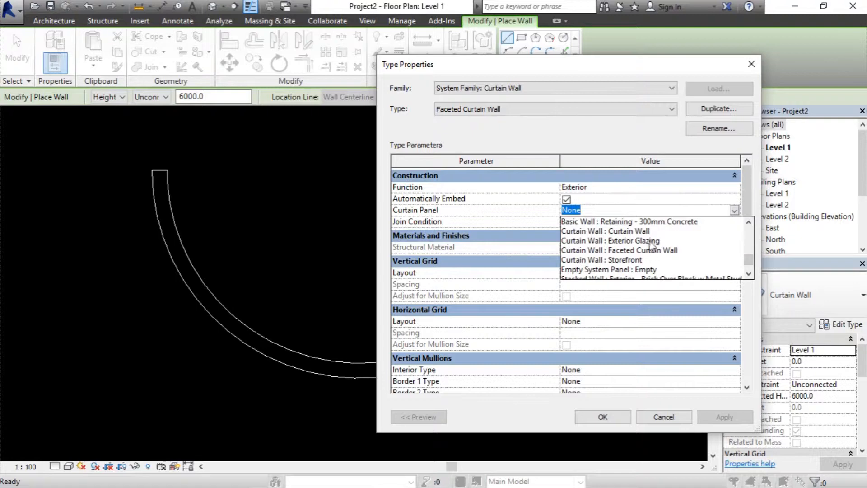
pyautogui.moveTo(748, 260); pyautogui.dragTo(749, 263)
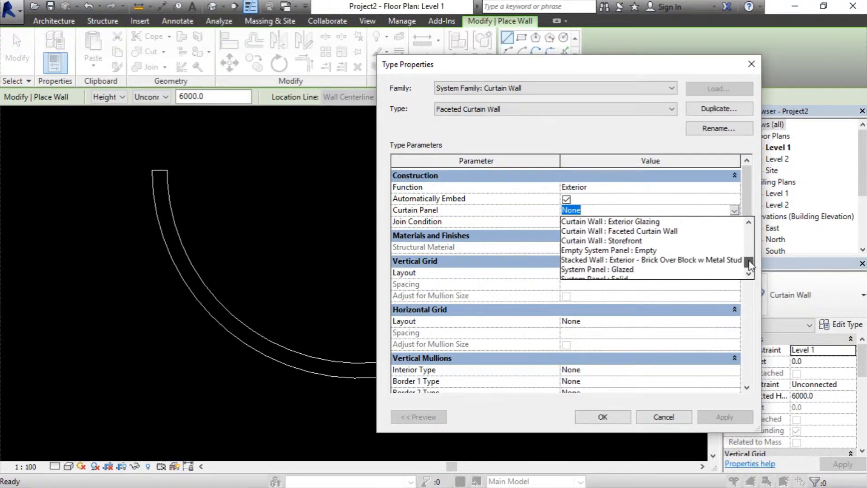
pyautogui.click(646, 270)
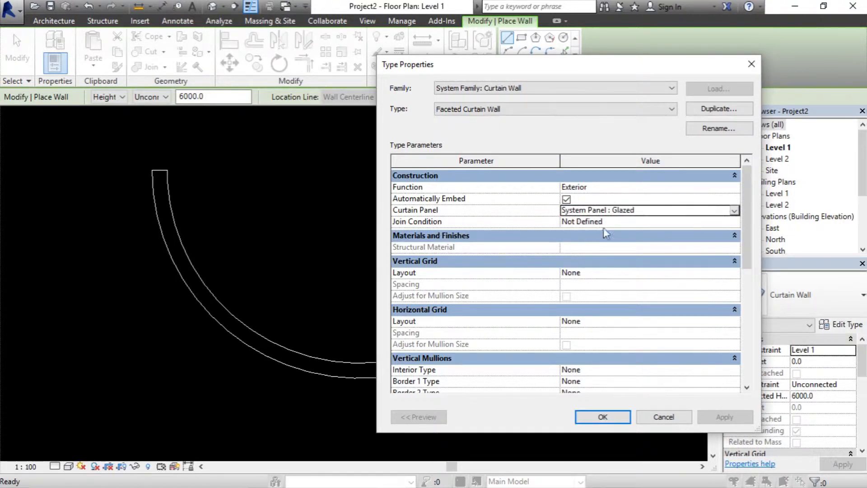
# - Set the curtain wall type's join condition to Border and Vertical Grid Continuous
pyautogui.click(625, 221)
pyautogui.click(735, 222)
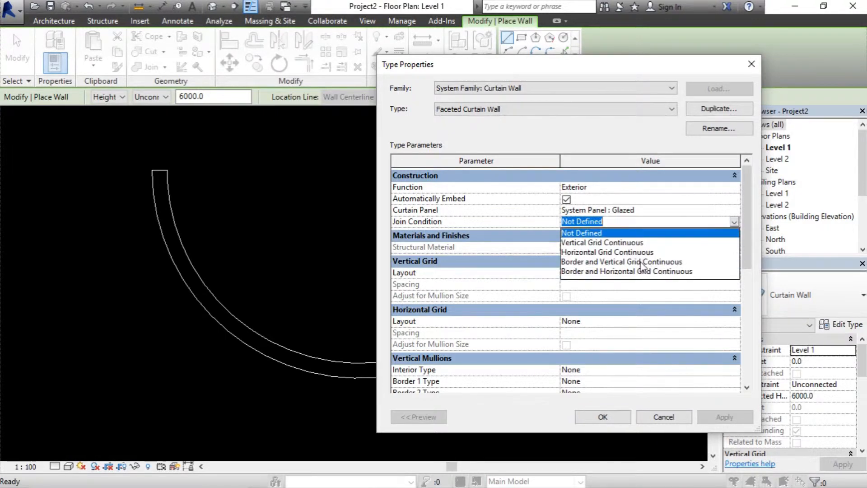
pyautogui.click(660, 262)
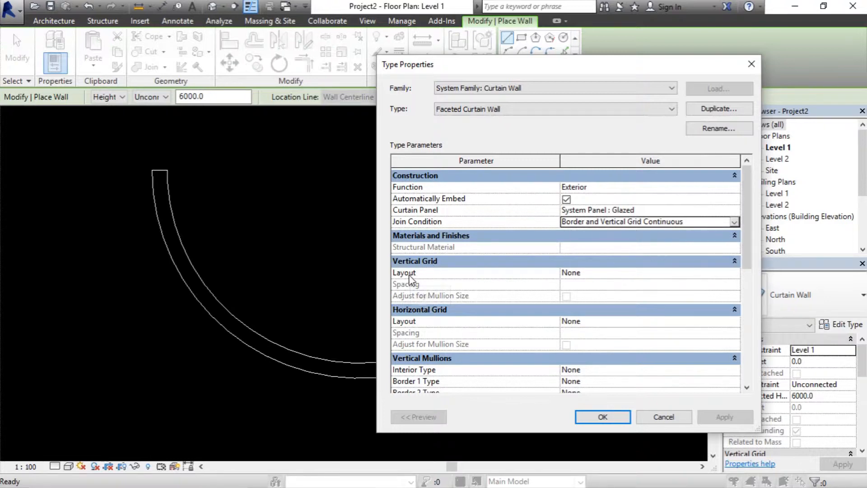
# - Set the vertical grid layout to Fixed Number and accept the curtain wall type's properties
pyautogui.click(608, 273)
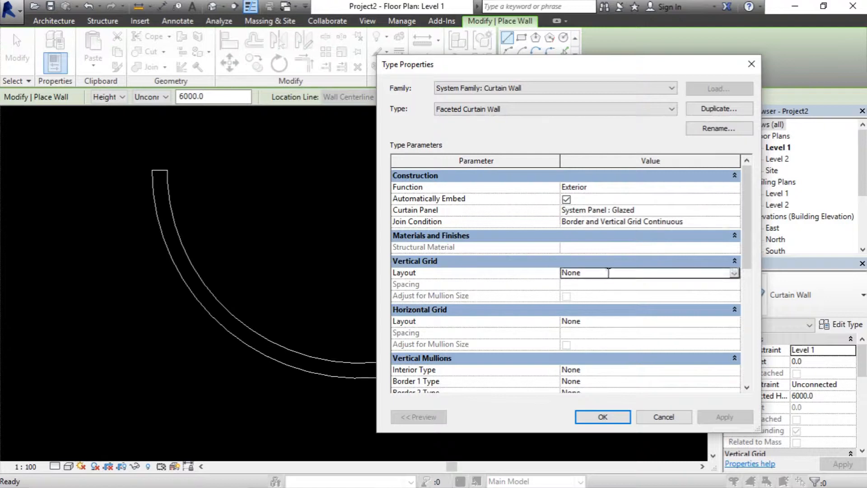
pyautogui.click(734, 274)
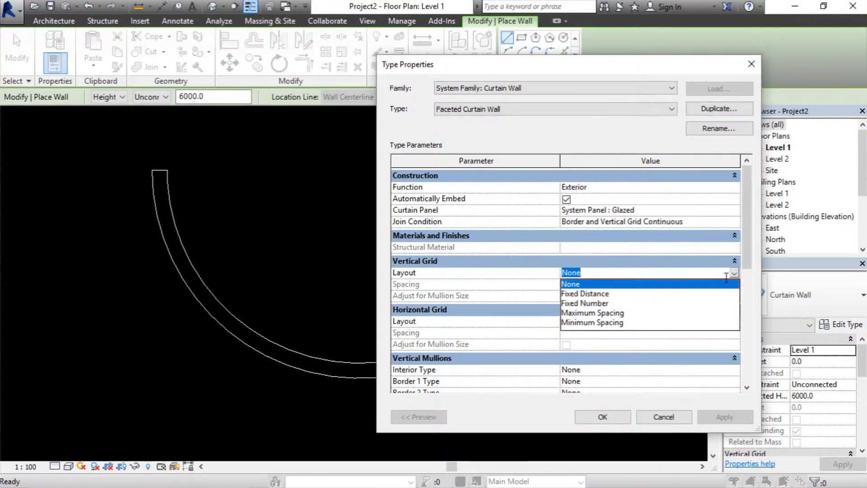
pyautogui.click(600, 303)
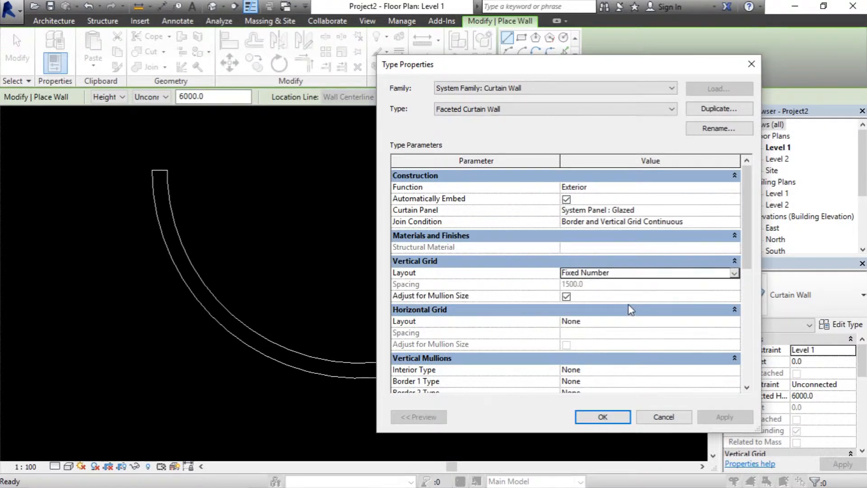
pyautogui.moveTo(748, 265); pyautogui.dragTo(750, 288)
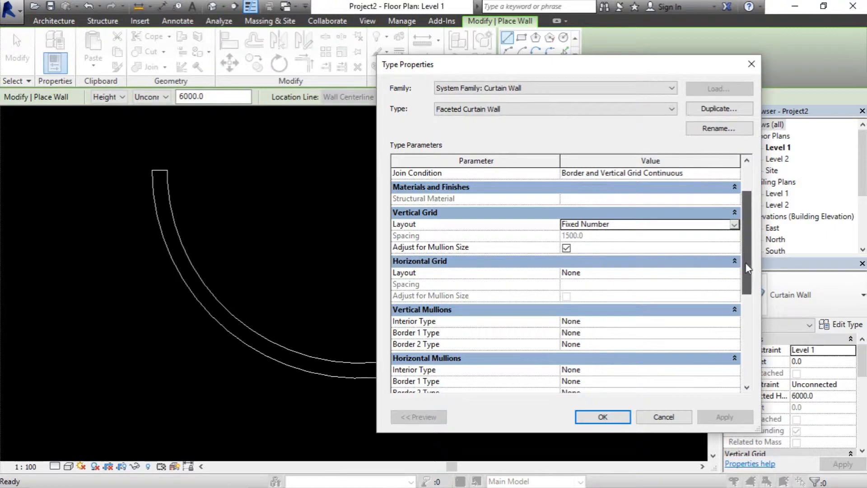
pyautogui.moveTo(745, 263); pyautogui.dragTo(744, 303)
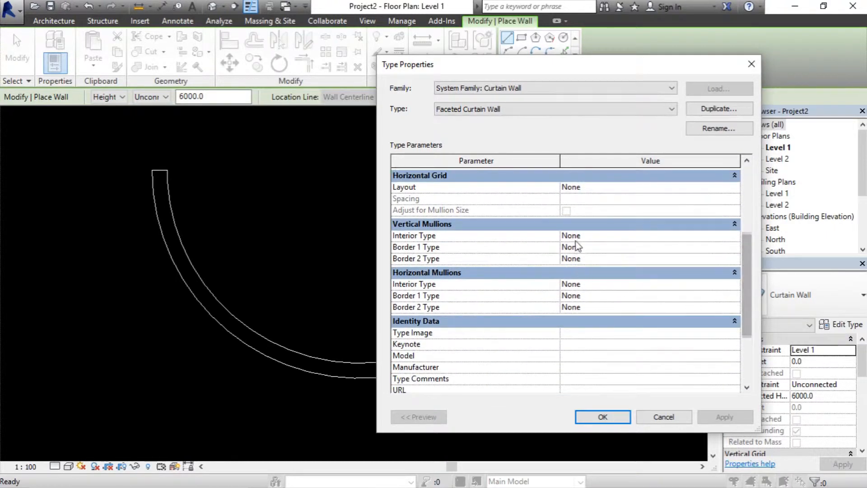
pyautogui.click(603, 416)
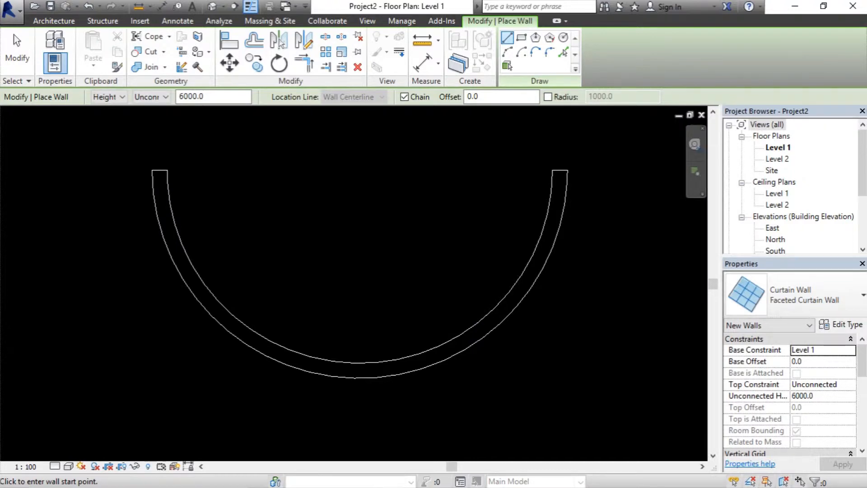
# - Leave the wall placement command and switch to the default 3D view
pyautogui.press('Escape')
pyautogui.click(212, 7)
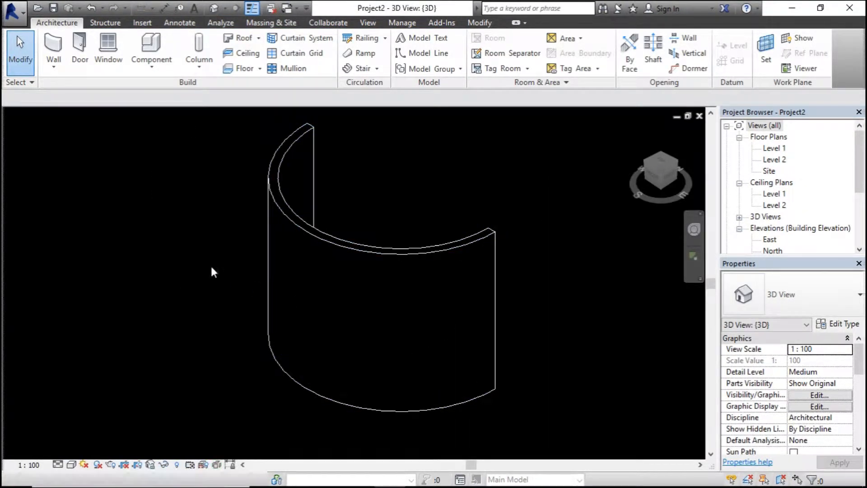
# - Place a trial straight Storefront curtain wall about 6700 mm long beside the curved wall, and delete it
pyautogui.click(51, 45)
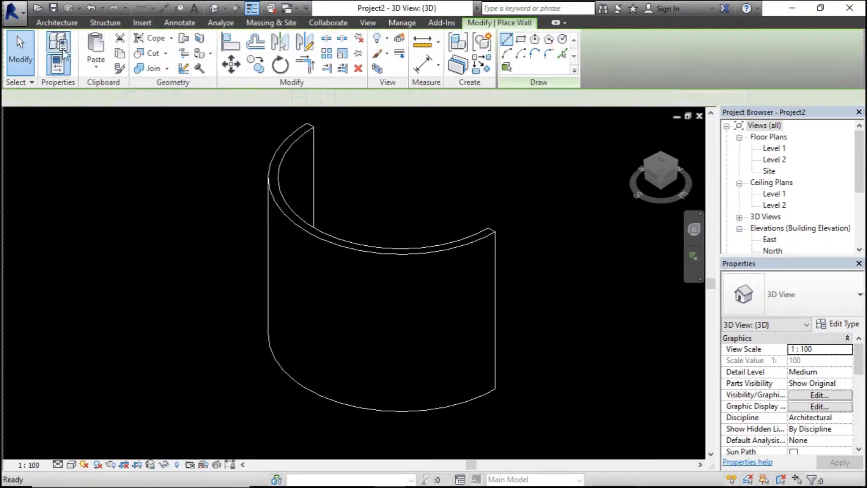
pyautogui.click(817, 292)
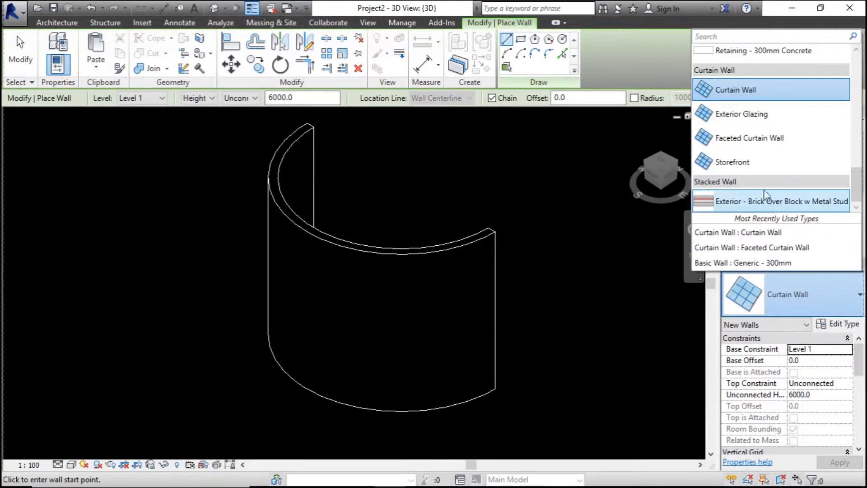
pyautogui.click(705, 168)
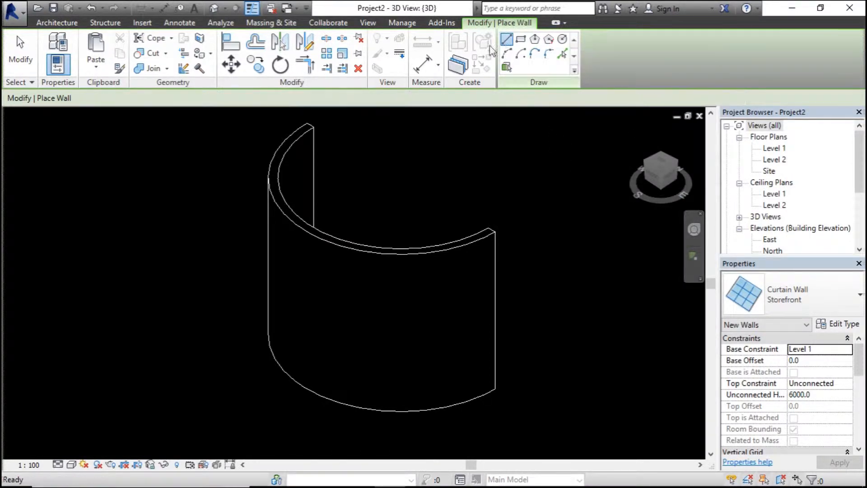
pyautogui.click(84, 251)
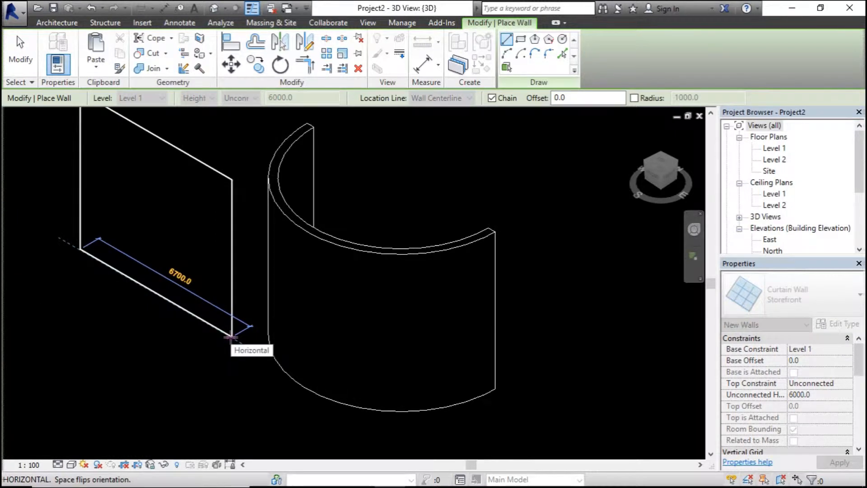
pyautogui.click(231, 336)
pyautogui.press('Escape')
pyautogui.press('Escape')
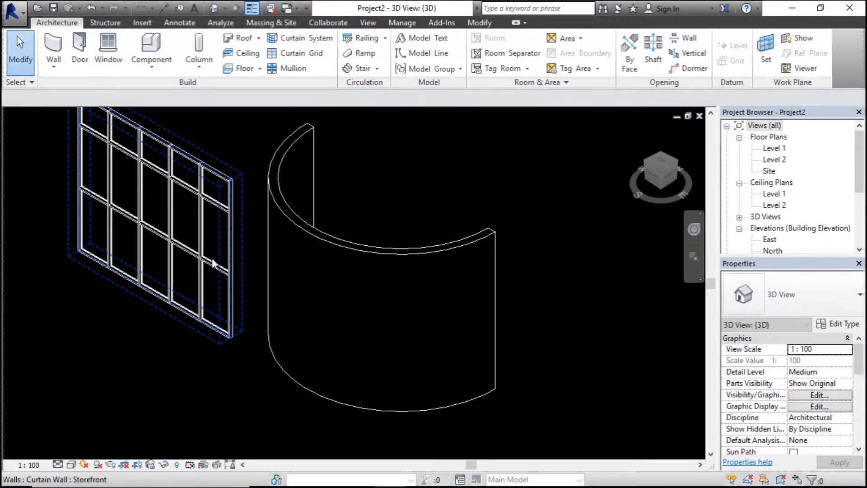
pyautogui.click(210, 262)
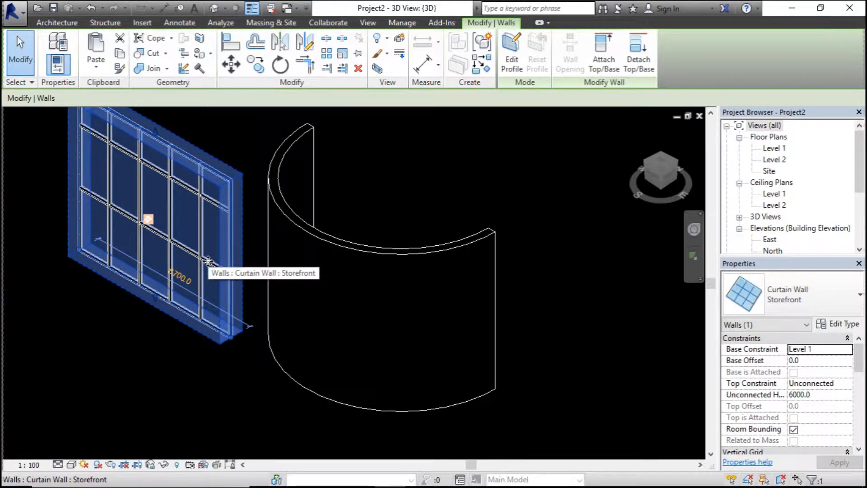
pyautogui.press('Delete')
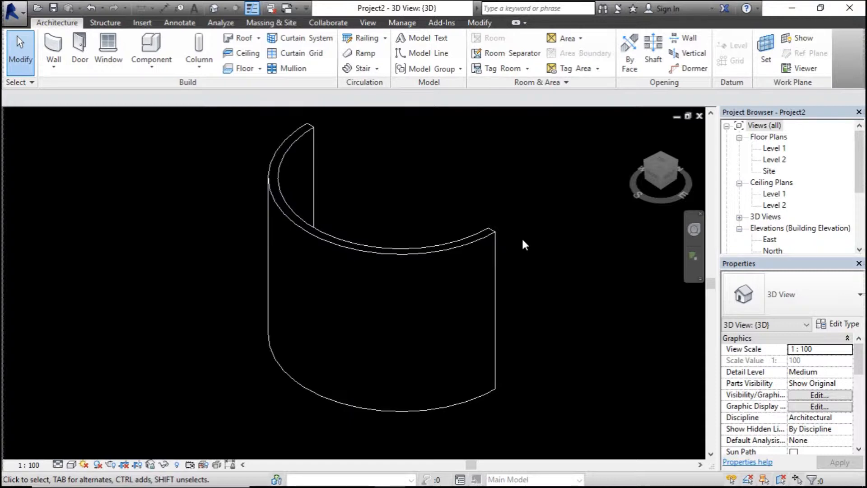
# - Copy the curved 300 mm wall and paste the duplicate aligned to the same place
pyautogui.click(475, 242)
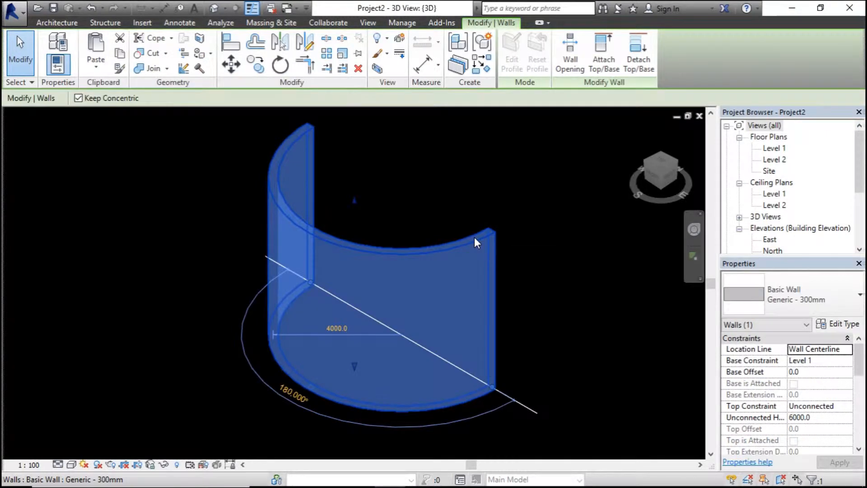
pyautogui.click(120, 55)
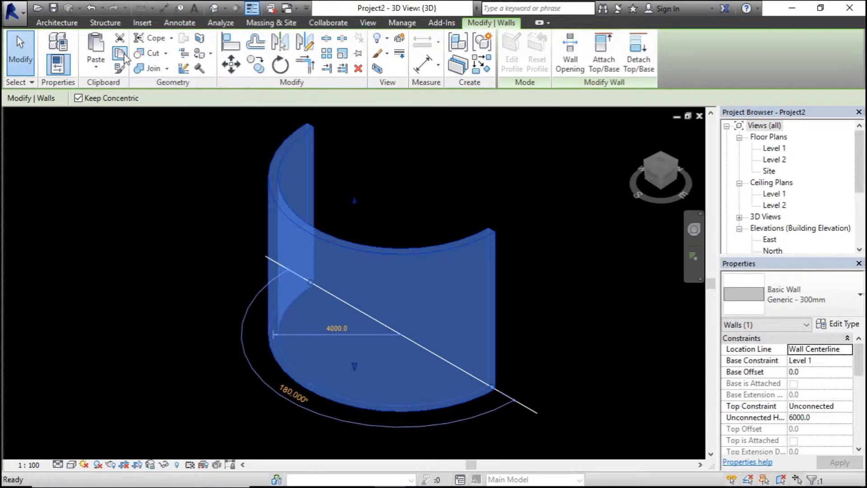
pyautogui.click(97, 68)
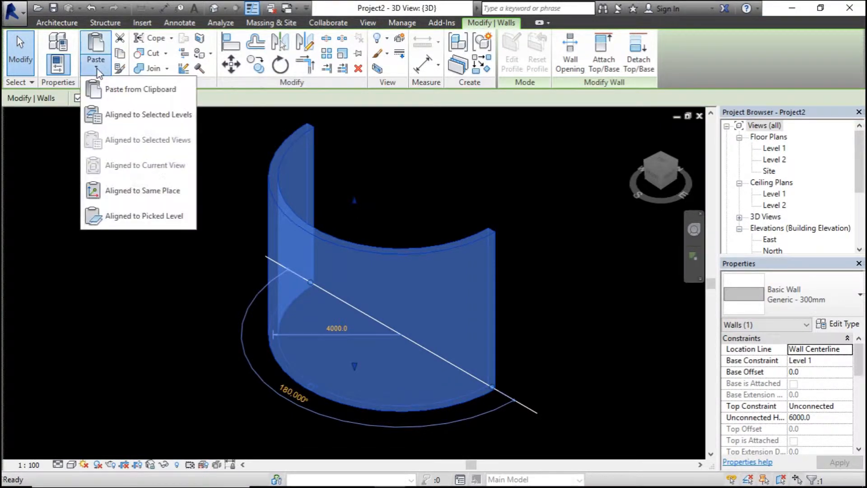
pyautogui.click(132, 189)
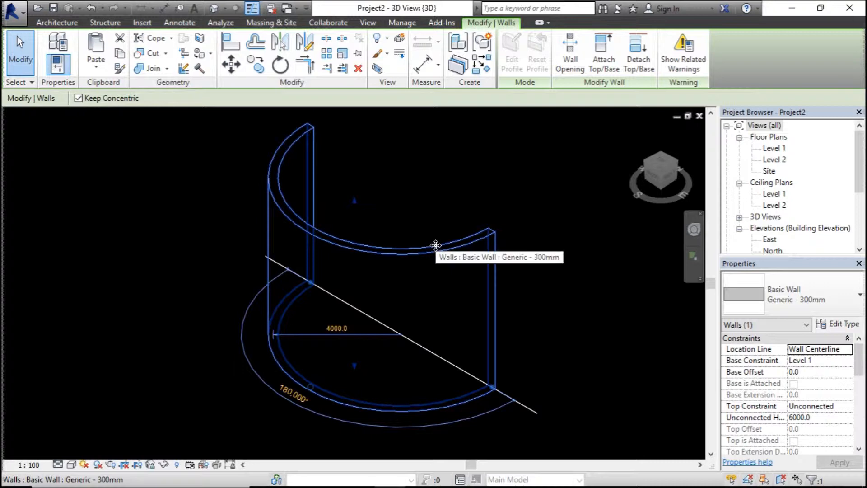
# - Select everything at the curved wall to check for the overlapping duplicate, and clear the selection
pyautogui.click(503, 218)
pyautogui.moveTo(507, 216); pyautogui.dragTo(470, 251)
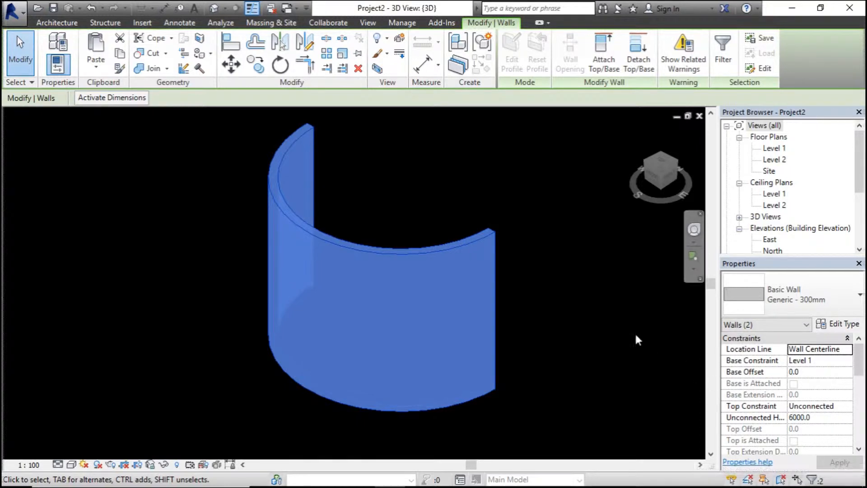
pyautogui.click(549, 278)
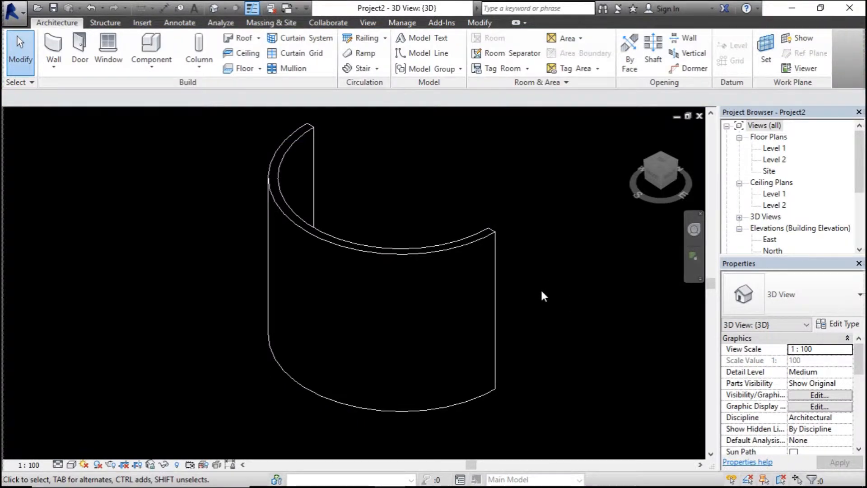
# - Change one of the two overlapping curved walls to the Faceted Curtain Wall type
pyautogui.click(433, 244)
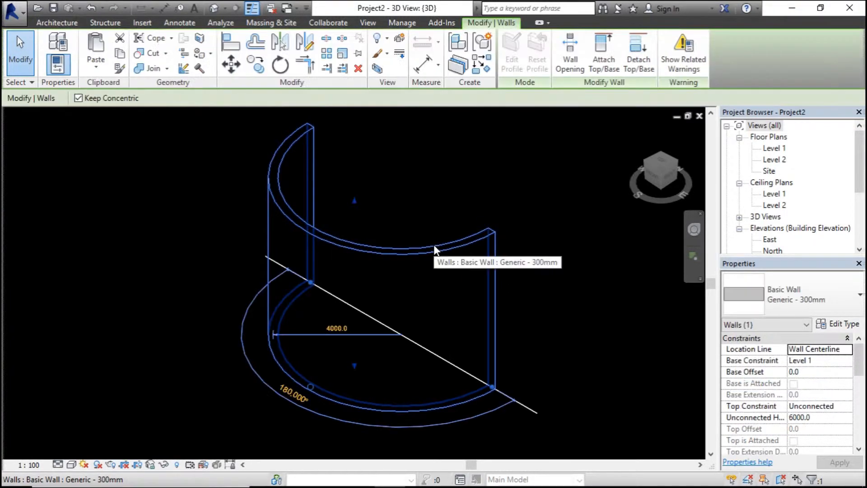
pyautogui.click(837, 296)
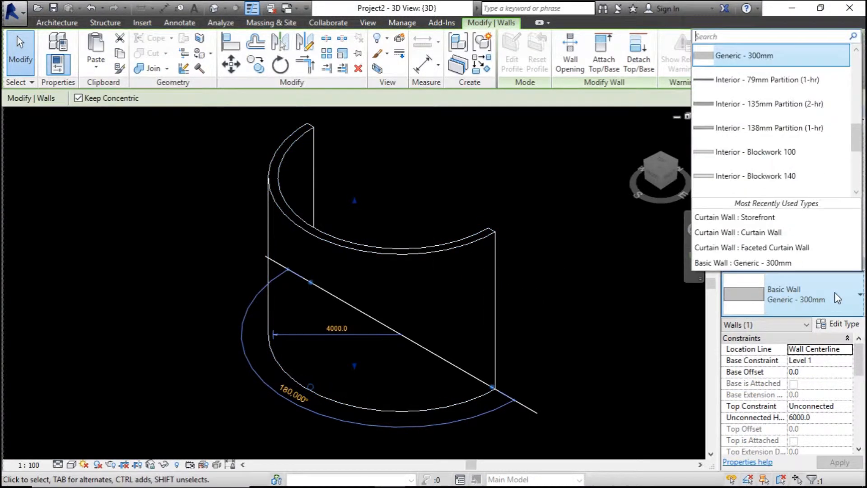
pyautogui.scroll(-3, 855, 155)
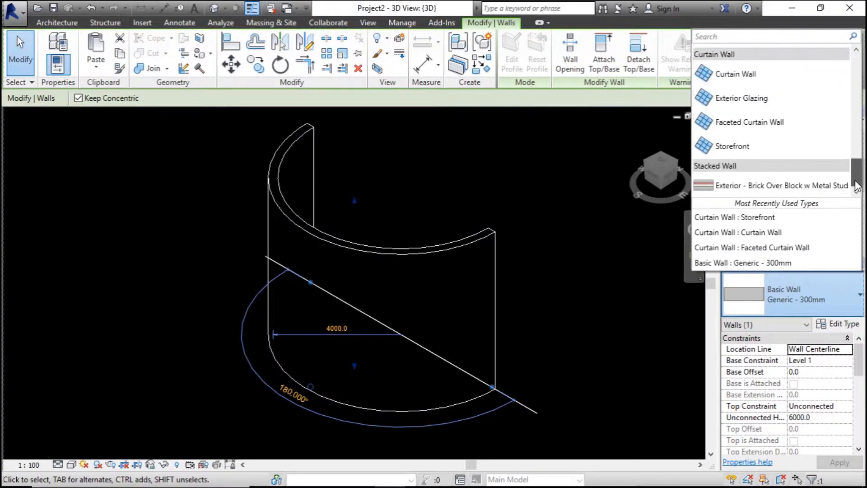
pyautogui.click(783, 131)
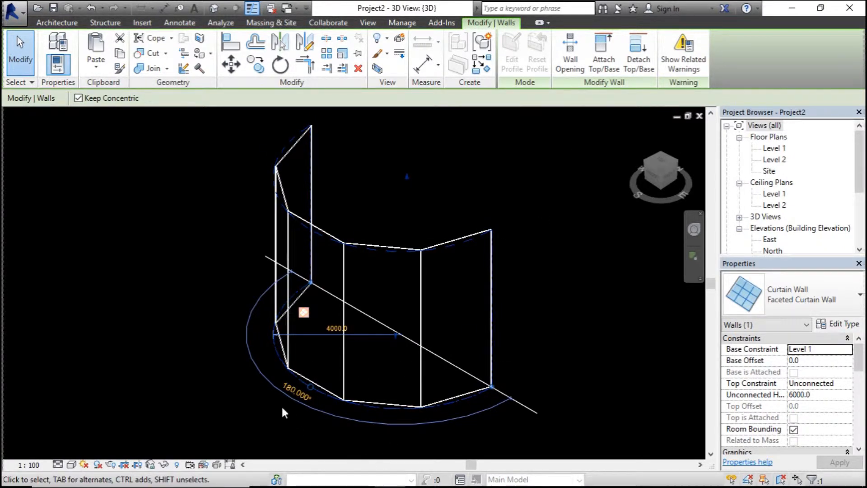
# - Set the arc angle of the faceted curtain wall to 170°
pyautogui.click(291, 391)
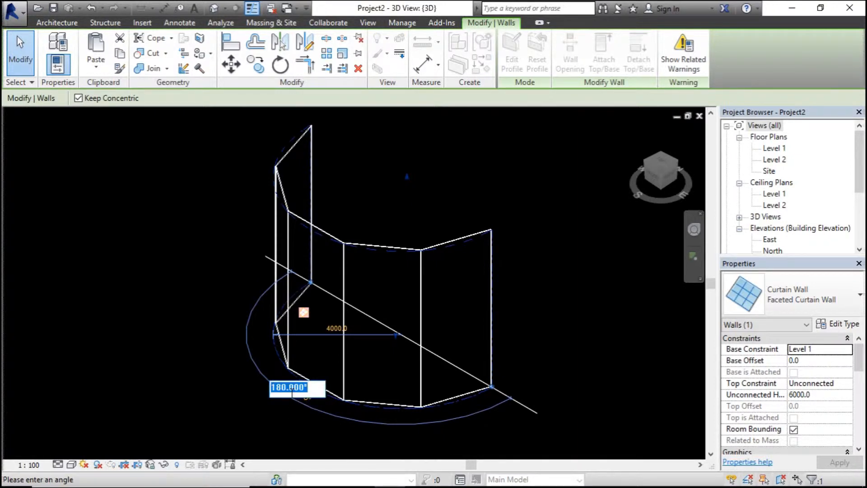
pyautogui.write('170')
pyautogui.press('Return')
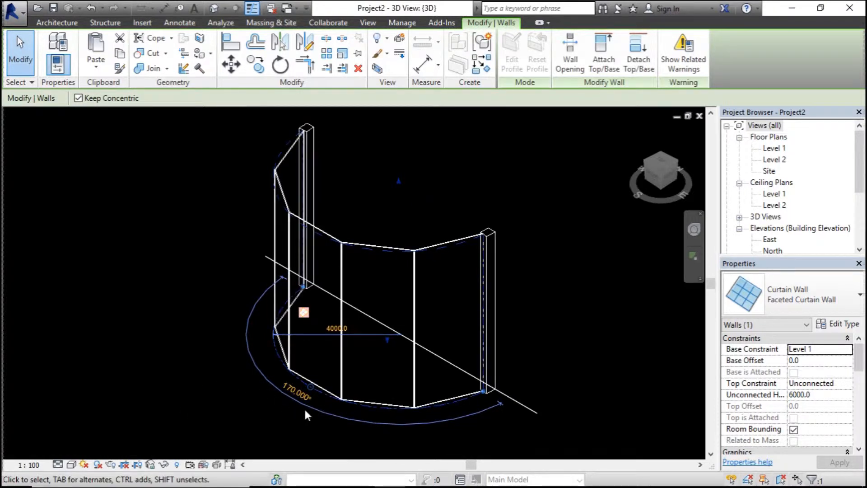
# - Set the 3D view's visual style to Consistent Colors
pyautogui.click(71, 465)
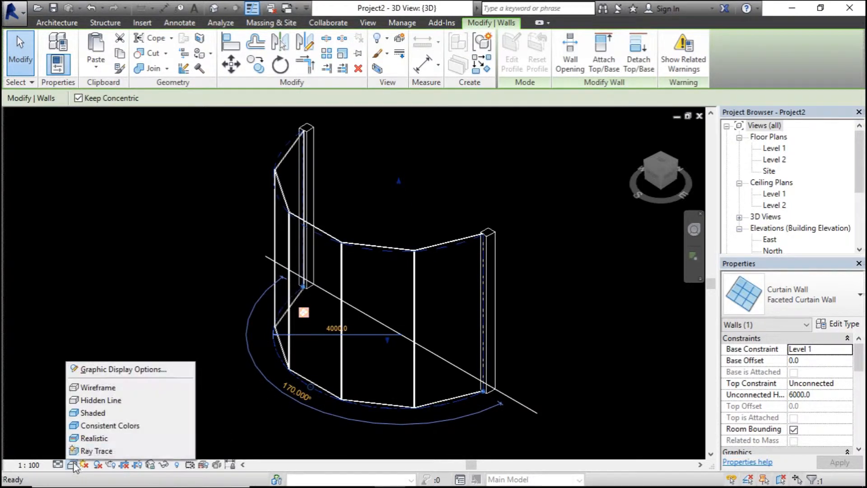
pyautogui.click(100, 425)
pyautogui.scroll(2, 510, 350)
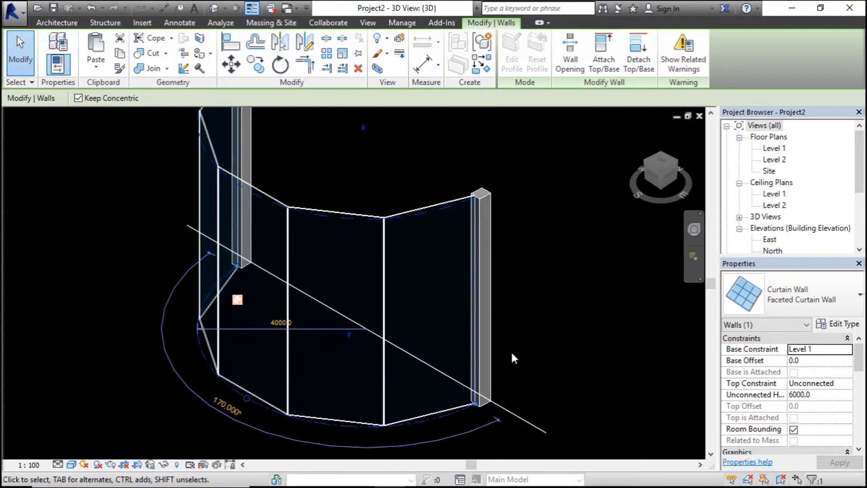
pyautogui.scroll(-1, 454, 329)
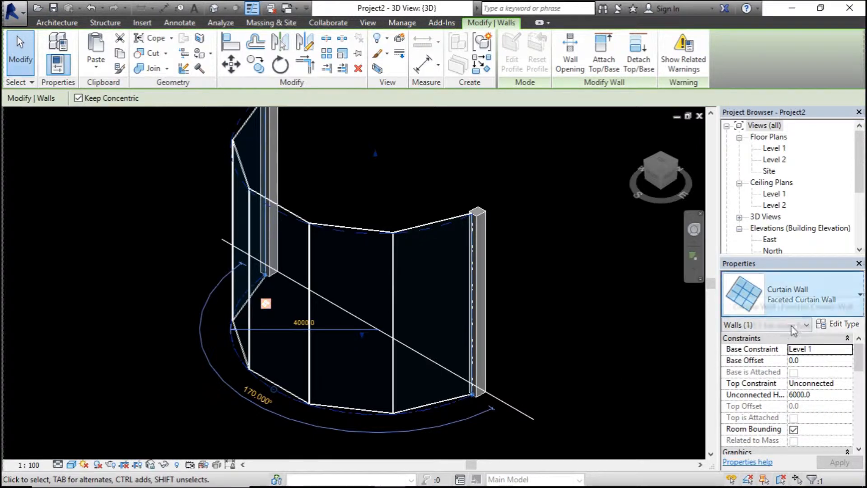
# - Give the faceted curtain wall a base offset of 300 and an unconnected height of 5400, and apply
pyautogui.click(807, 359)
pyautogui.write('300')
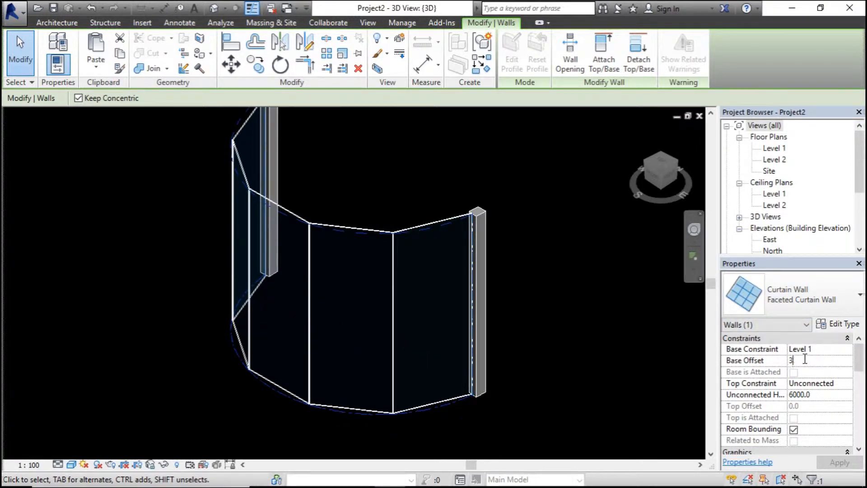
pyautogui.click(816, 394)
pyautogui.doubleClick(817, 394)
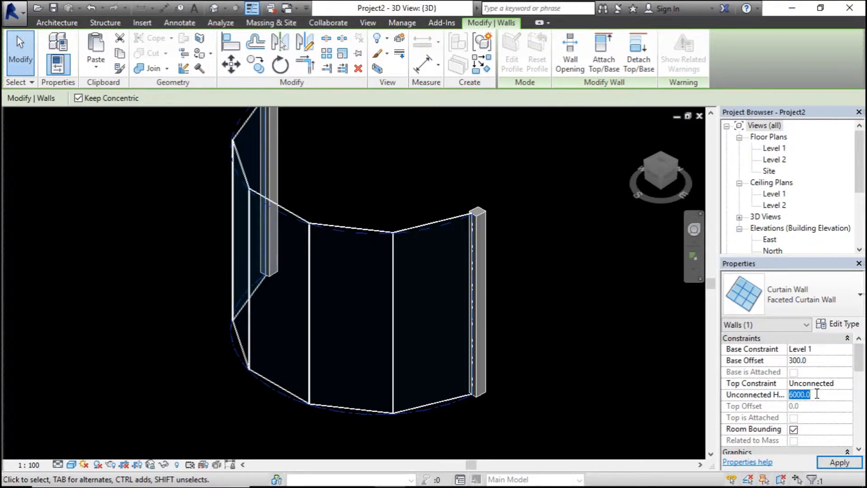
pyautogui.write('5400')
pyautogui.click(838, 463)
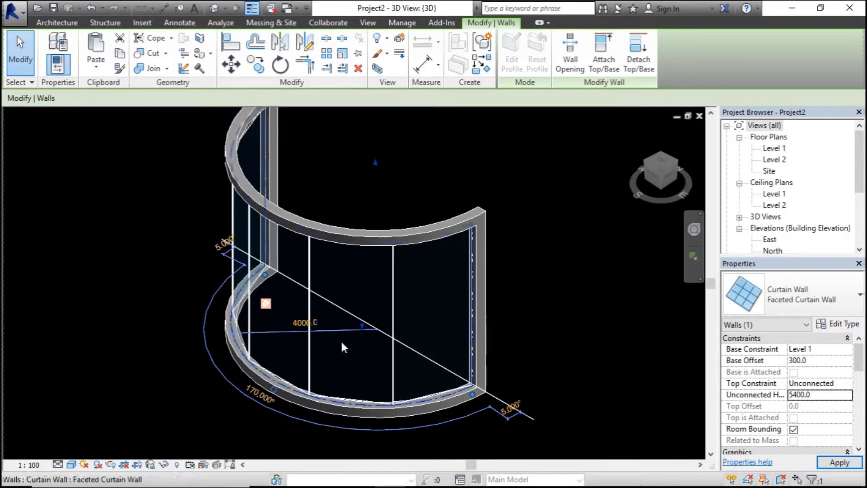
# - Examine how the flat glazed panels sit against the curved host wall along its lower edge
pyautogui.keyDown('shift'); pyautogui.moveTo(362, 348); pyautogui.dragTo(295, 350, button='middle'); pyautogui.keyUp('shift')
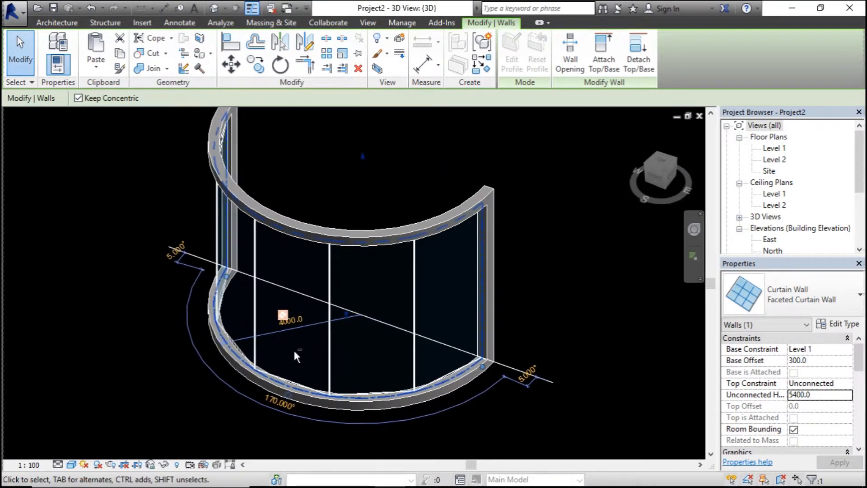
pyautogui.scroll(8, 452, 371)
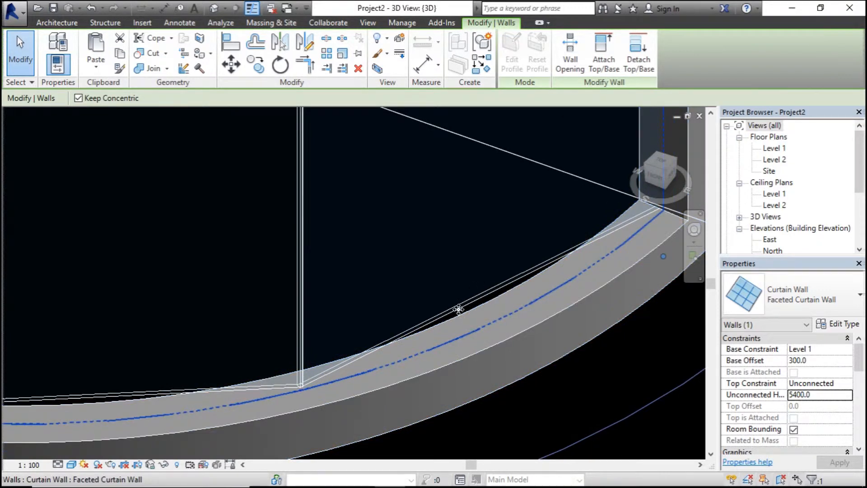
pyautogui.scroll(-4, 524, 327)
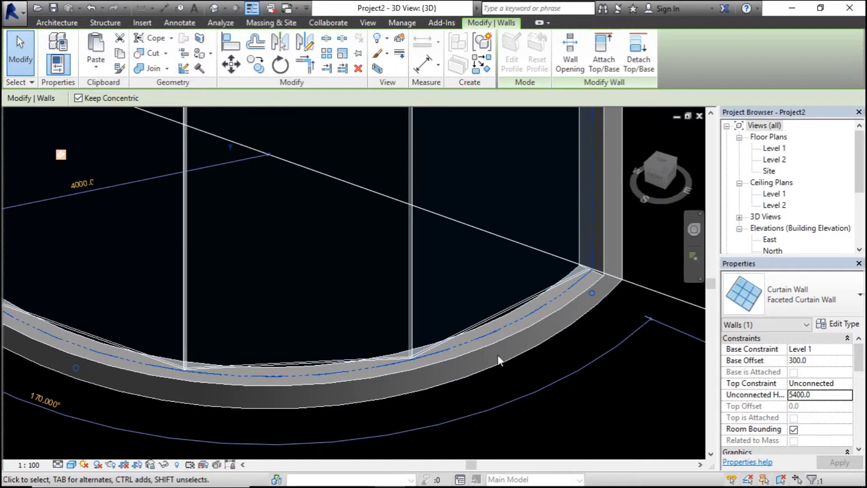
pyautogui.scroll(-4, 497, 354)
pyautogui.scroll(2, 598, 330)
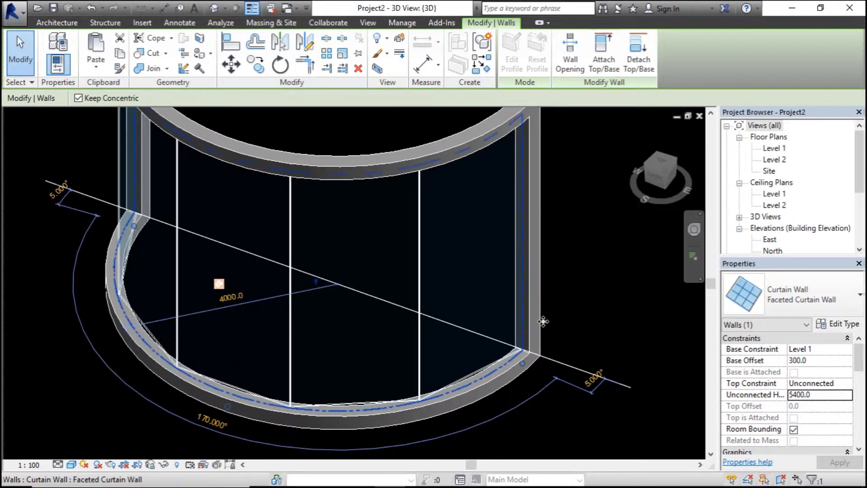
# - Set the faceted curtain wall's vertical grid number to 10 and apply the change
pyautogui.scroll(-1, 861, 360)
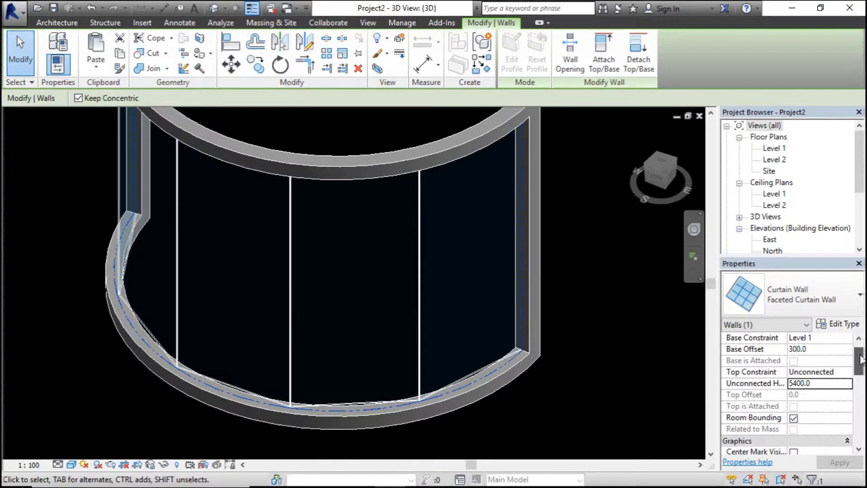
pyautogui.press('Escape')
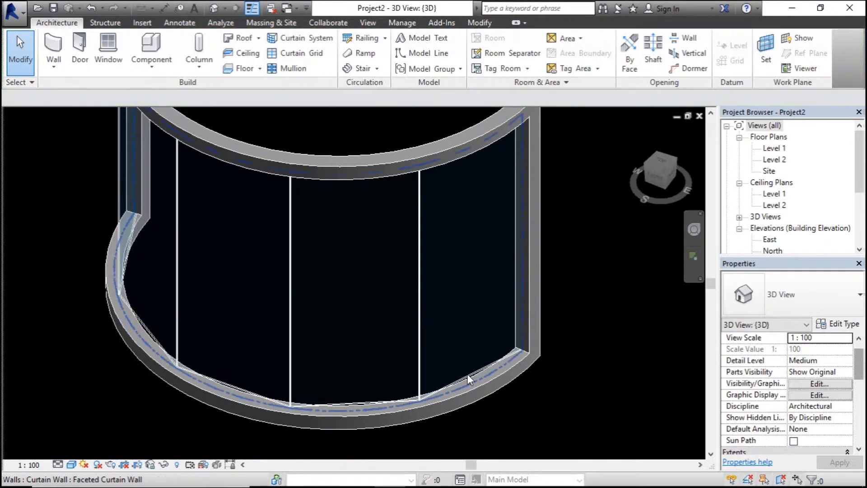
pyautogui.click(467, 374)
pyautogui.moveTo(861, 361); pyautogui.dragTo(861, 383)
pyautogui.click(847, 374)
pyautogui.click(847, 369)
pyautogui.click(847, 370)
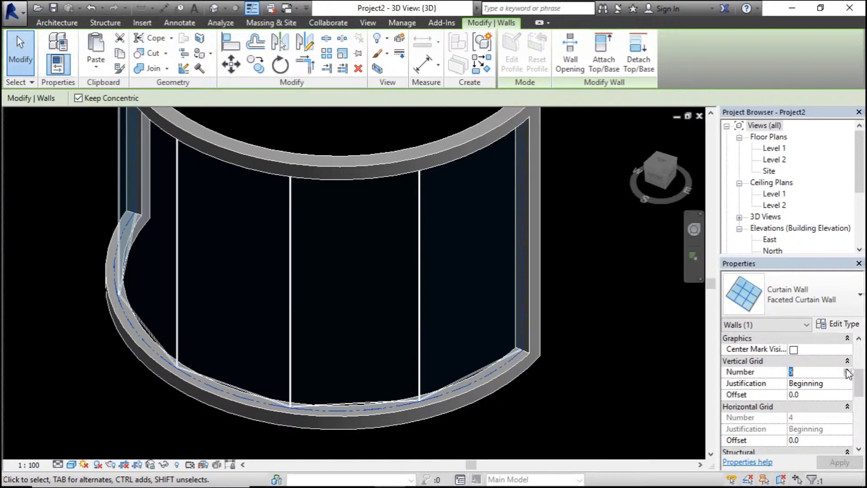
pyautogui.click(847, 370)
pyautogui.click(847, 369)
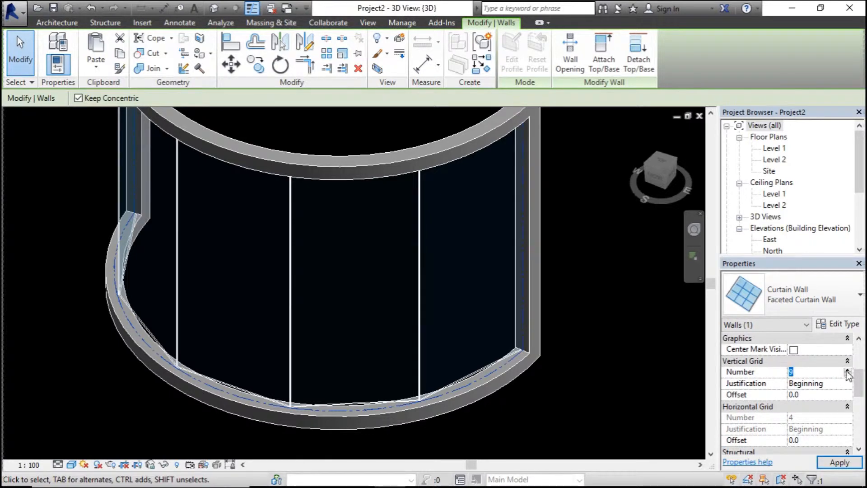
pyautogui.click(847, 369)
pyautogui.click(832, 462)
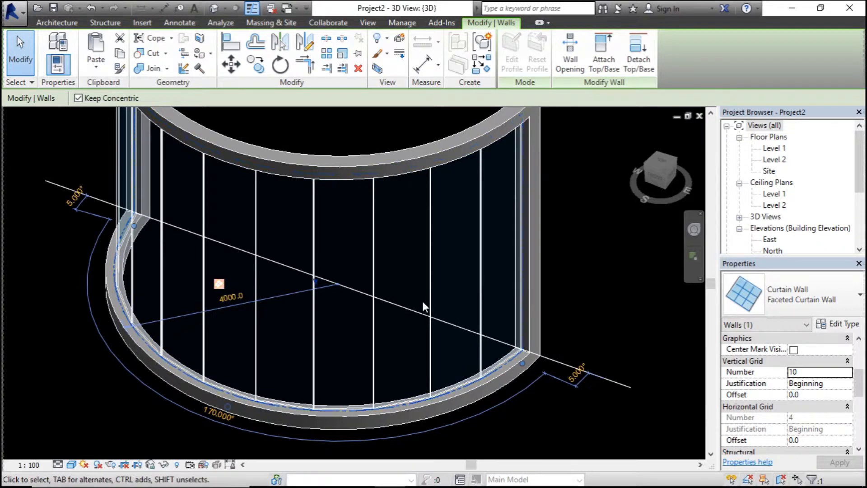
# - Add two horizontal grid lines across all segments of the faceted curtain wall, about 1300 above its base and about 2050 above the first line
pyautogui.click(69, 26)
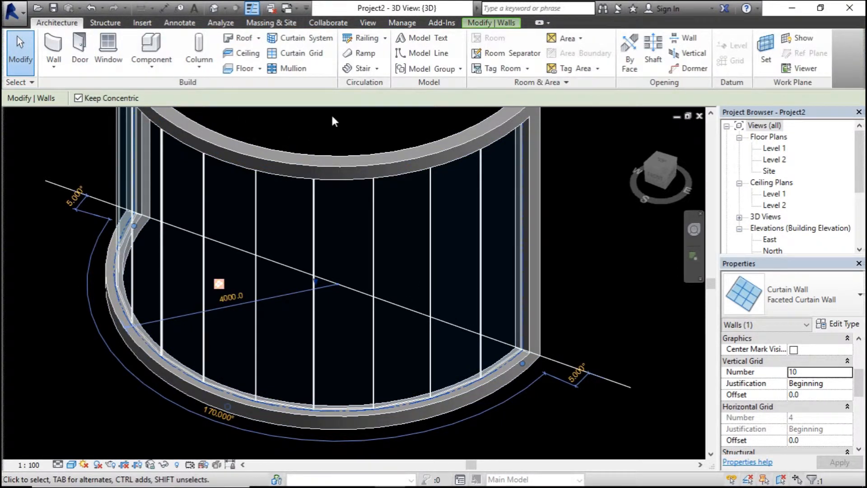
pyautogui.click(297, 53)
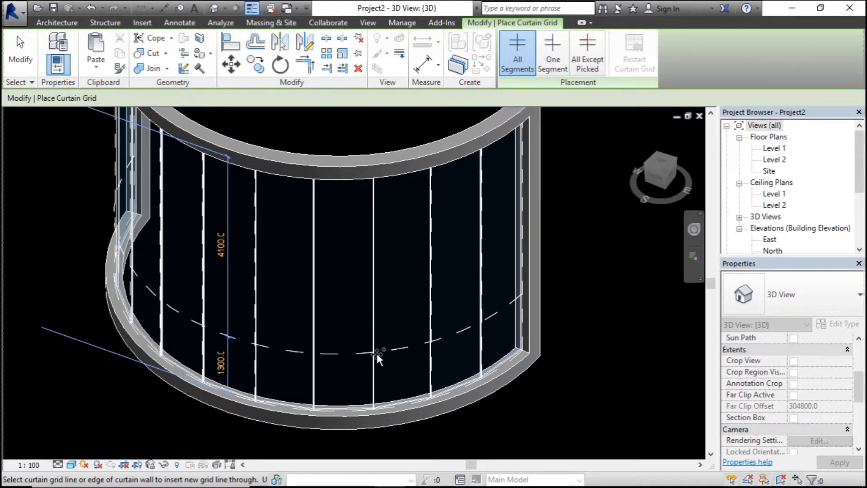
pyautogui.click(377, 350)
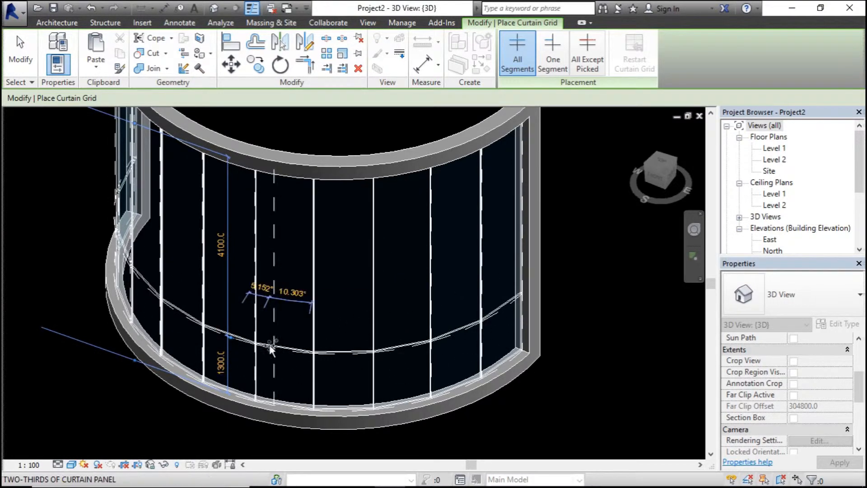
pyautogui.click(377, 261)
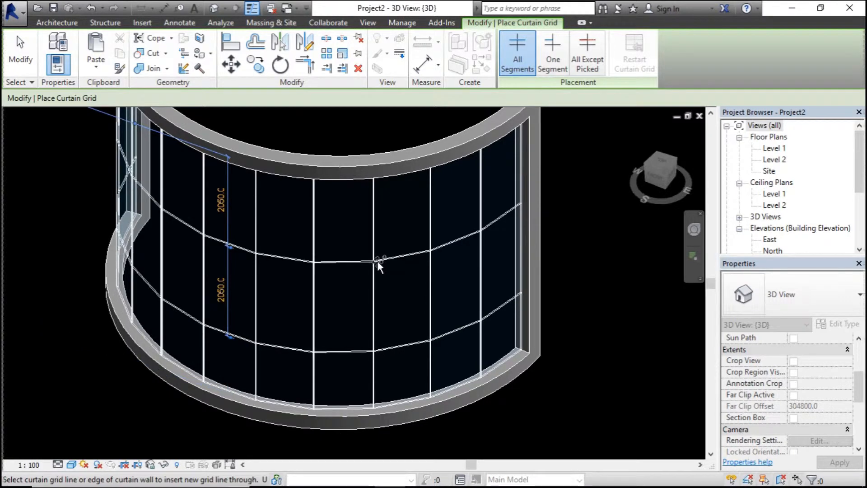
pyautogui.press('Escape')
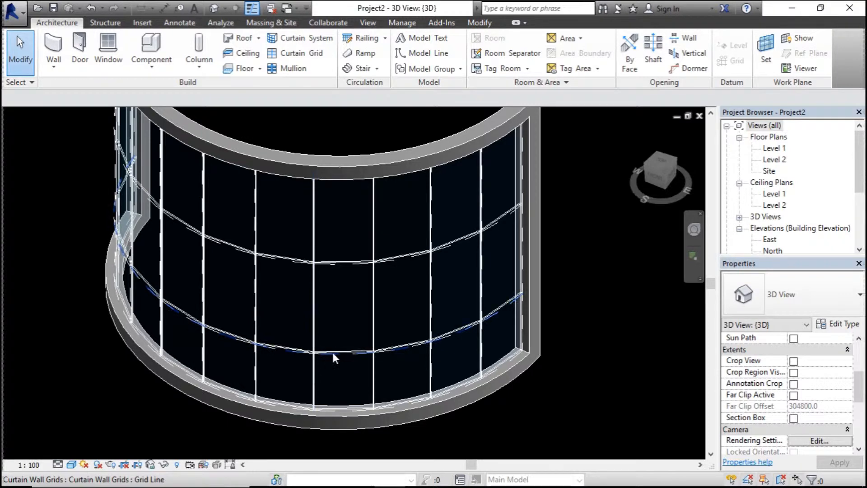
# - Set the lower horizontal grid line's distance from the curtain wall's base to 2000
pyautogui.click(276, 349)
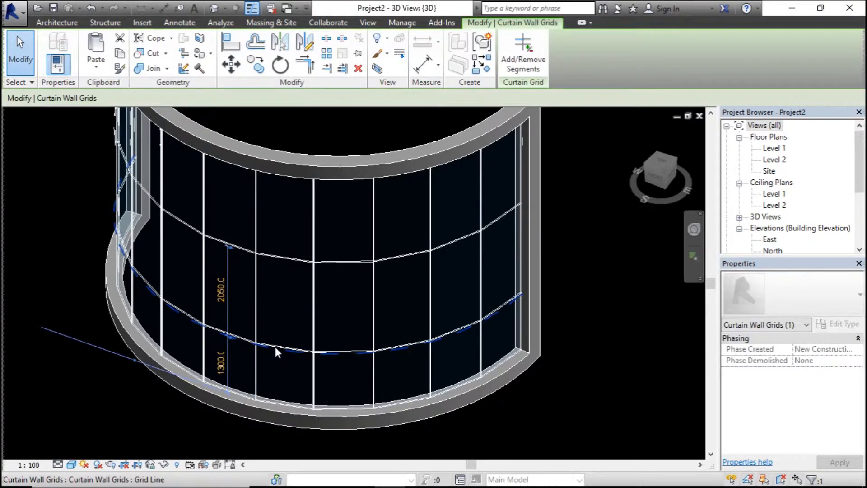
pyautogui.click(223, 366)
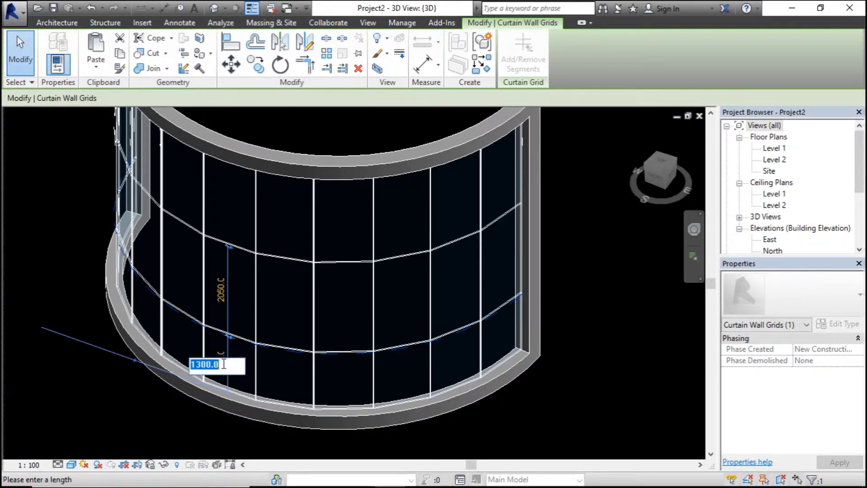
pyautogui.write('2000')
pyautogui.press('Return')
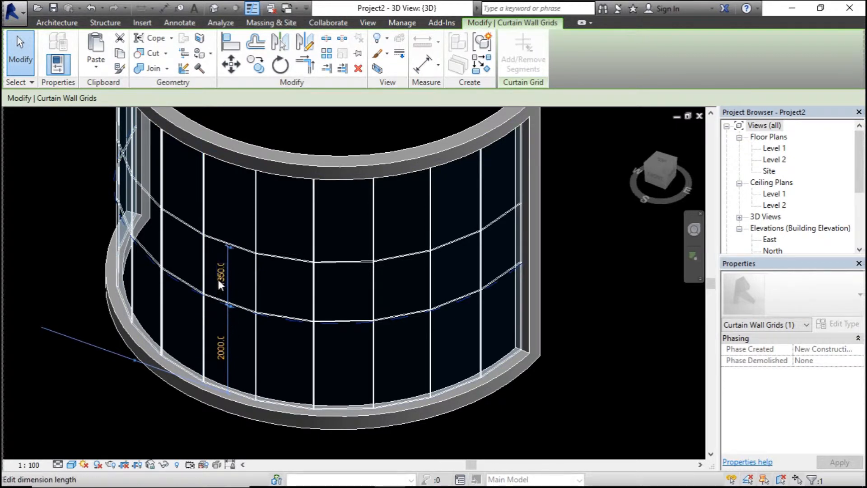
# - Set the spacing between the upper and lower horizontal grid lines to 1800, then clear the selection
pyautogui.click(282, 259)
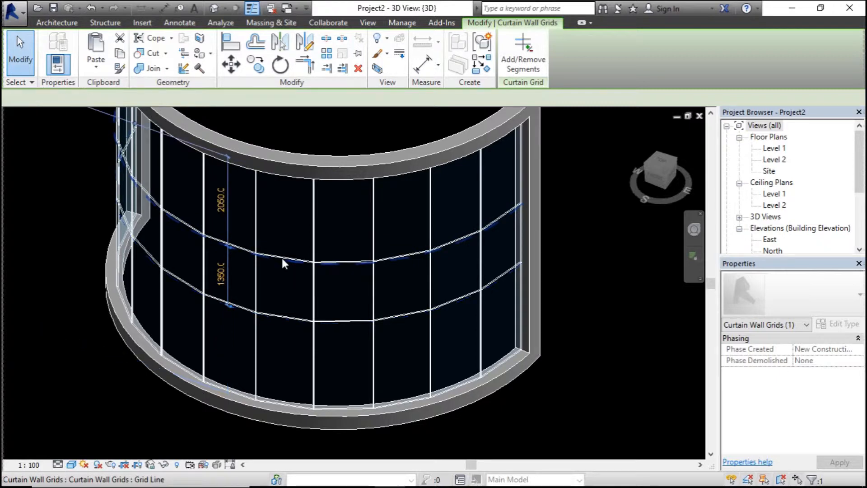
pyautogui.click(221, 273)
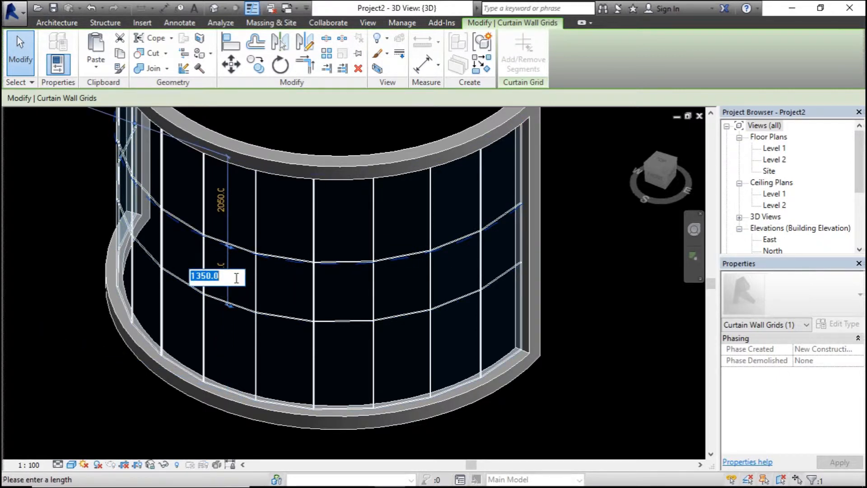
pyautogui.write('1800')
pyautogui.press('Return')
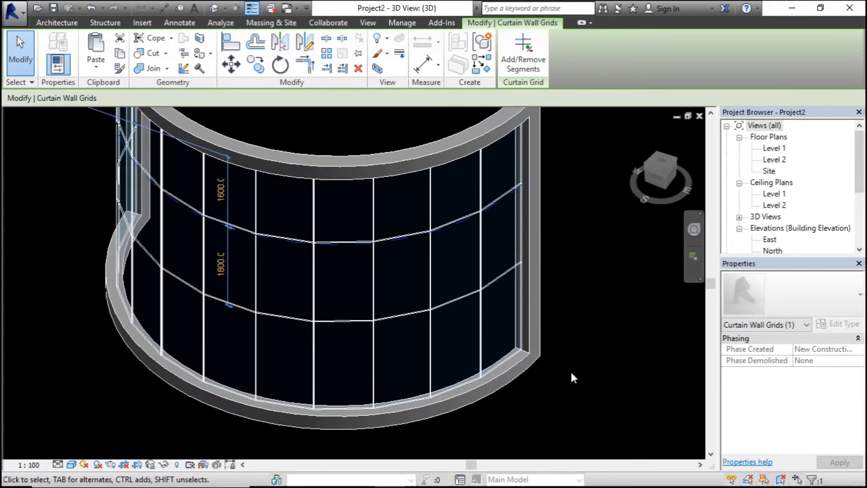
pyautogui.click(600, 372)
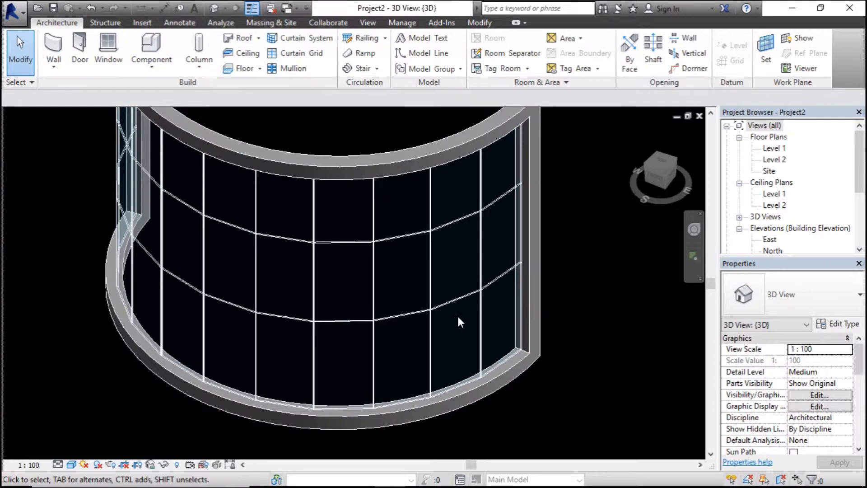
# - Place 50 x 150mm rectangular mullions on all grid lines of the faceted curtain wall
pyautogui.click(296, 71)
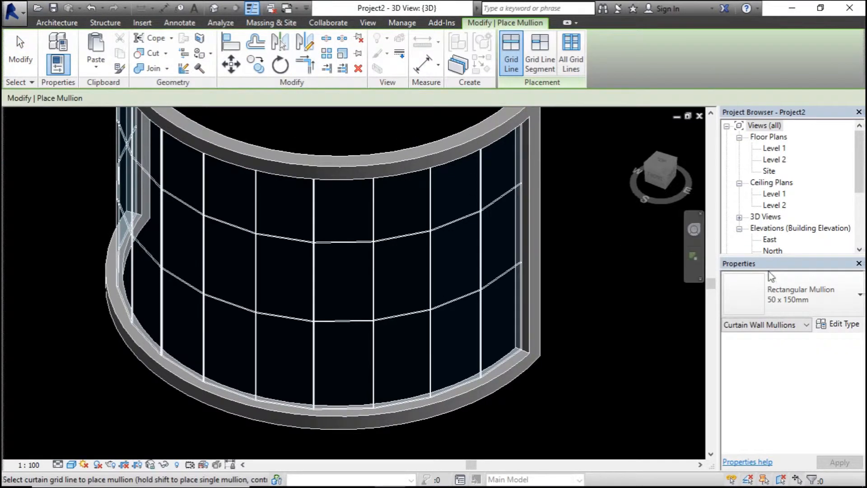
pyautogui.click(846, 299)
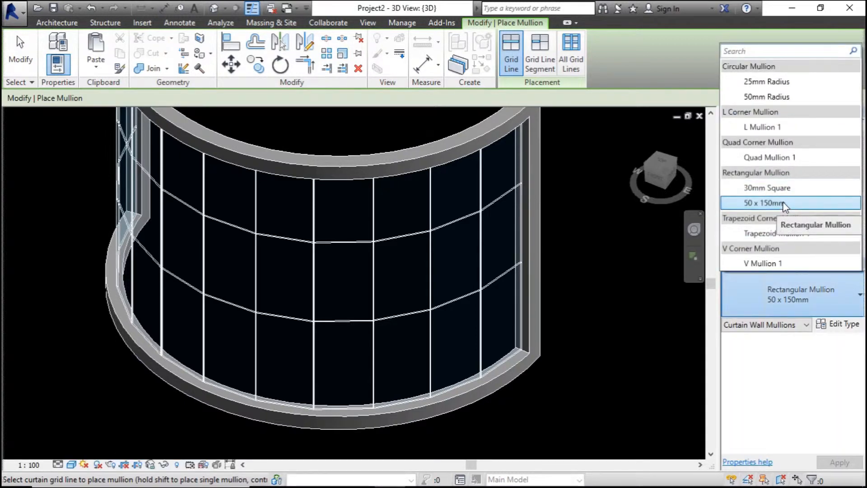
pyautogui.click(782, 202)
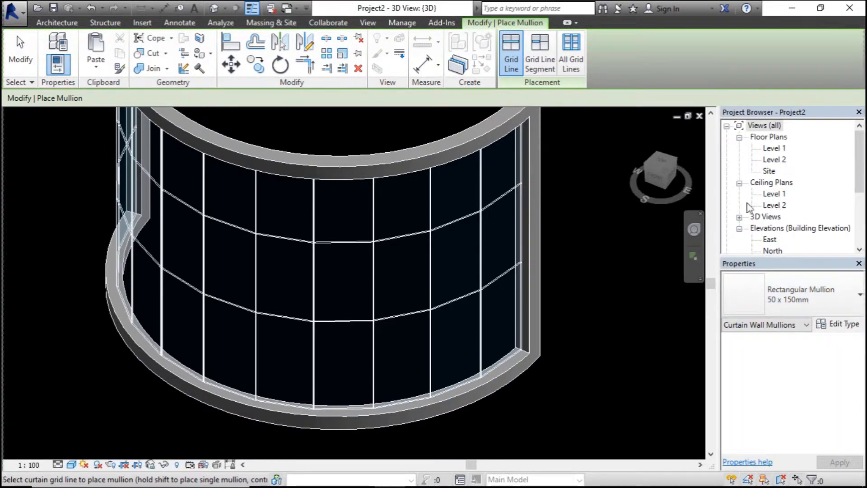
pyautogui.click(575, 61)
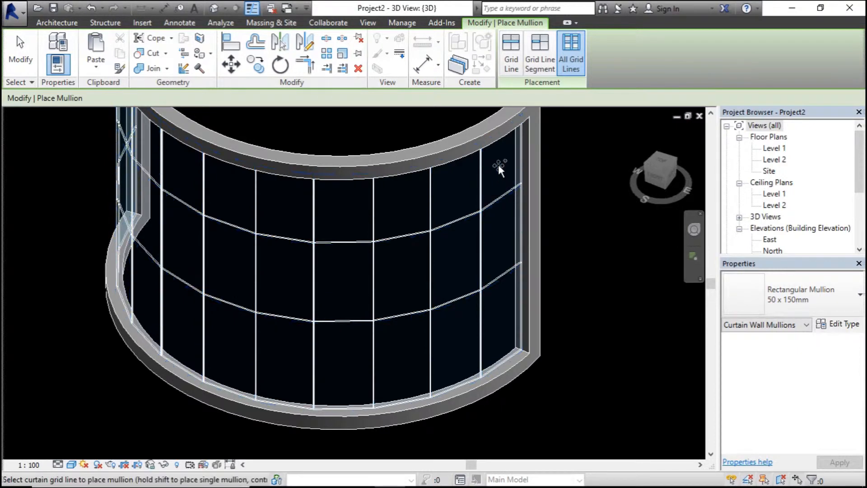
pyautogui.click(480, 180)
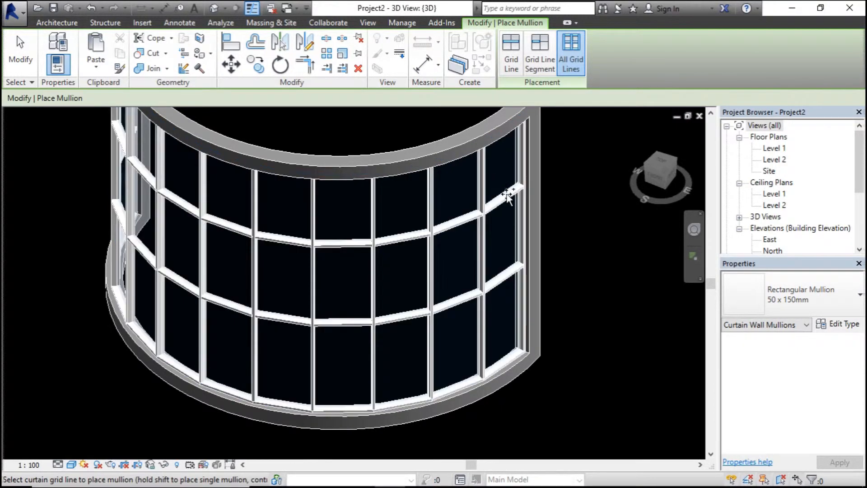
pyautogui.scroll(5, 447, 405)
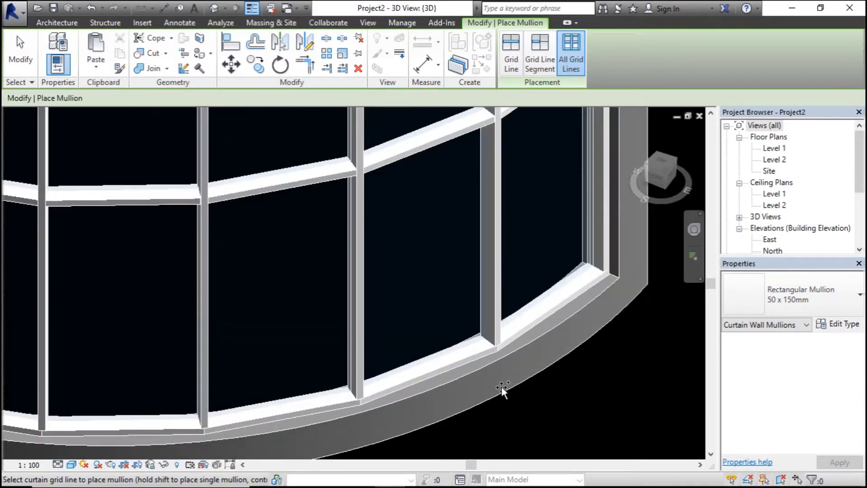
pyautogui.scroll(-4, 466, 411)
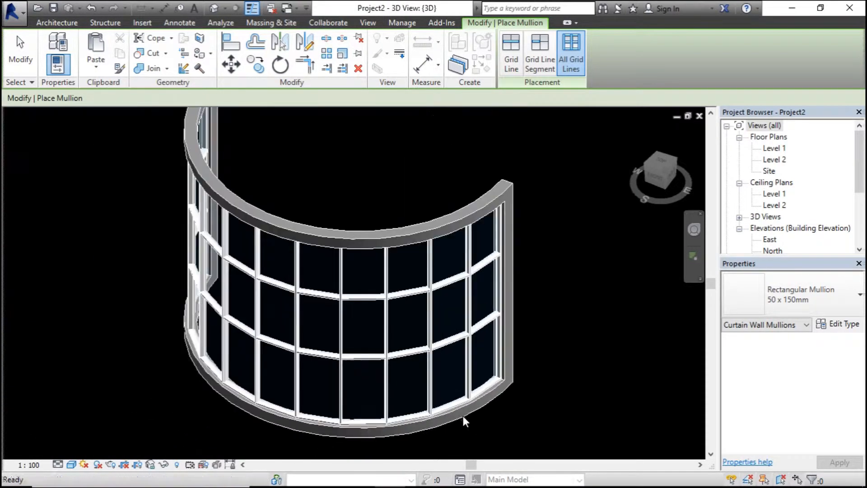
pyautogui.scroll(2, 496, 388)
pyautogui.scroll(1, 496, 388)
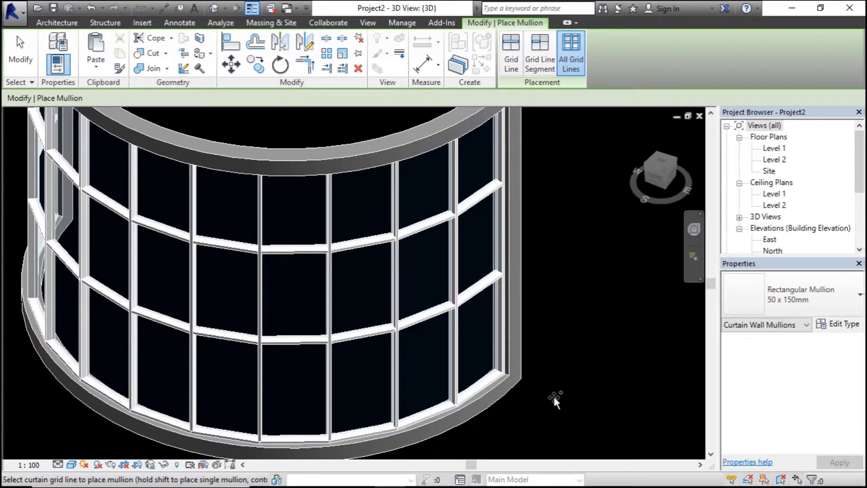
pyautogui.press('Escape')
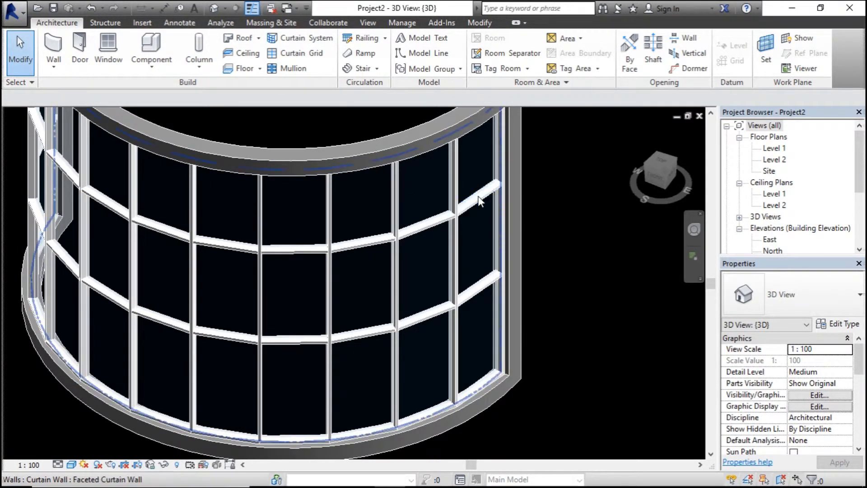
# - Select the whole top row of glazed panels along the horizontal grid and unpin them
pyautogui.scroll(5, 480, 194)
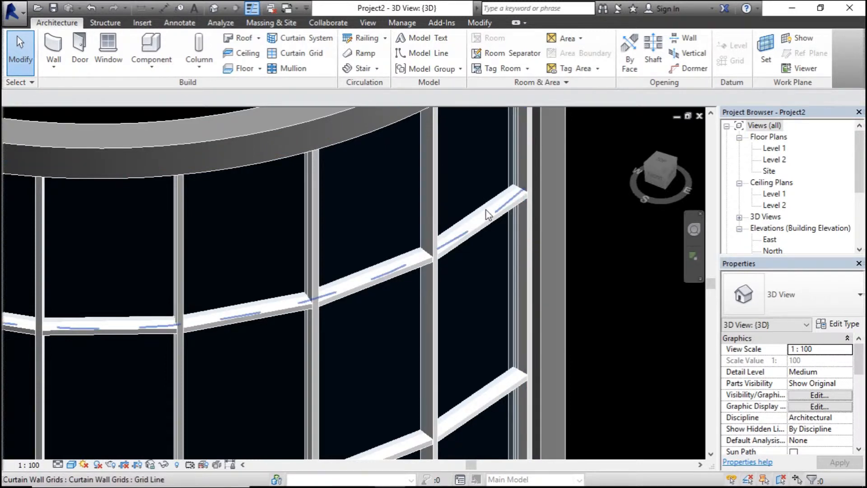
pyautogui.scroll(-1, 487, 205)
pyautogui.scroll(-1, 487, 206)
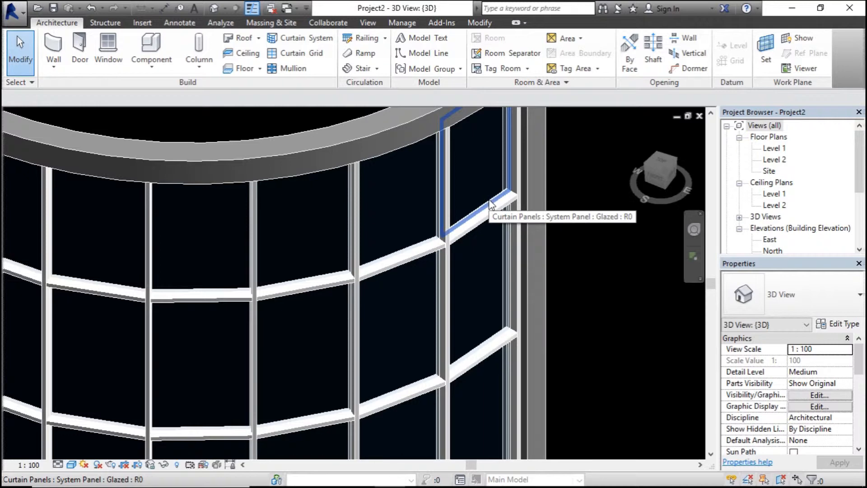
pyautogui.click(491, 204)
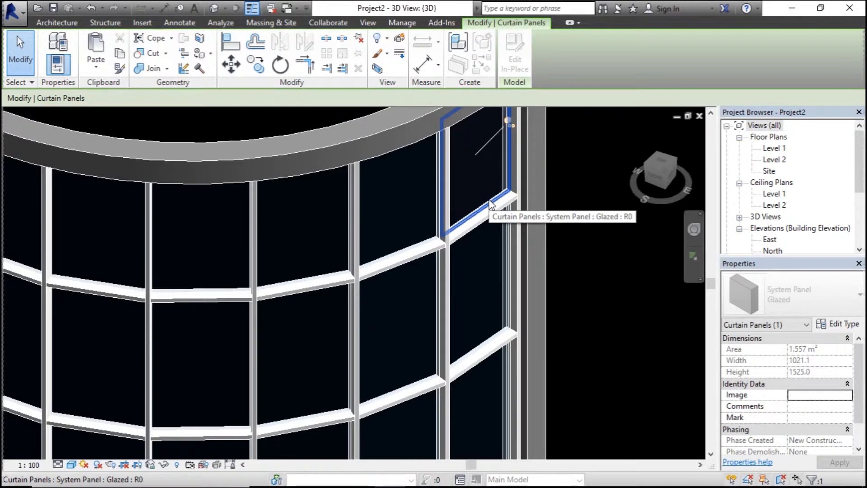
pyautogui.rightClick(491, 205)
pyautogui.moveTo(522, 244)
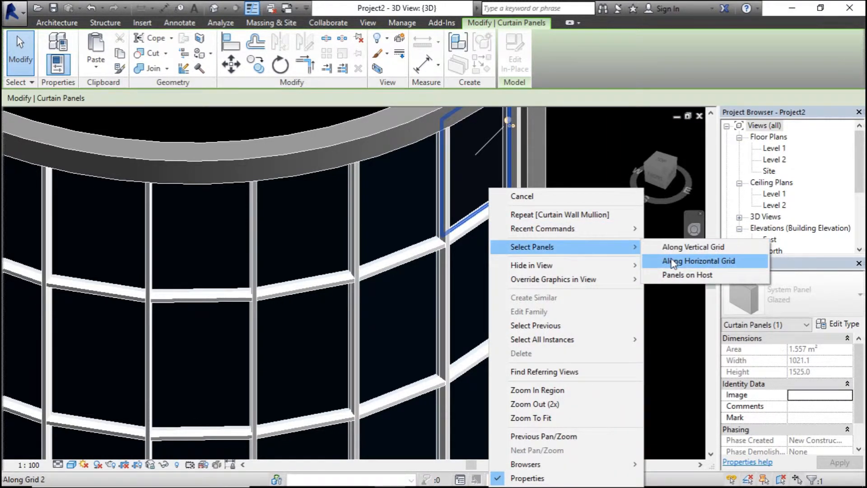
pyautogui.click(673, 261)
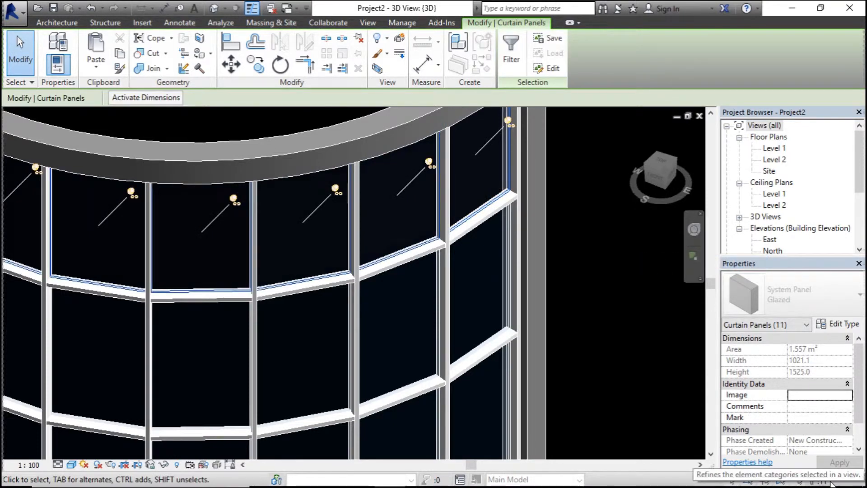
pyautogui.scroll(-3, 580, 352)
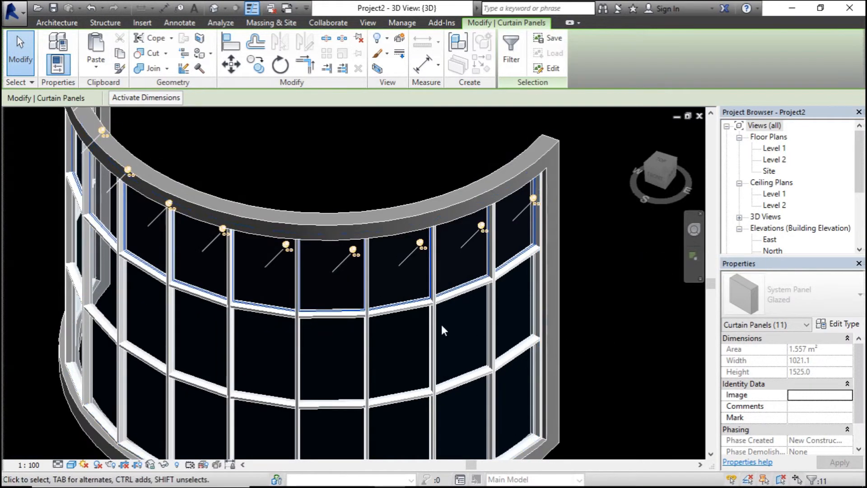
pyautogui.scroll(4, 420, 255)
pyautogui.scroll(3, 408, 244)
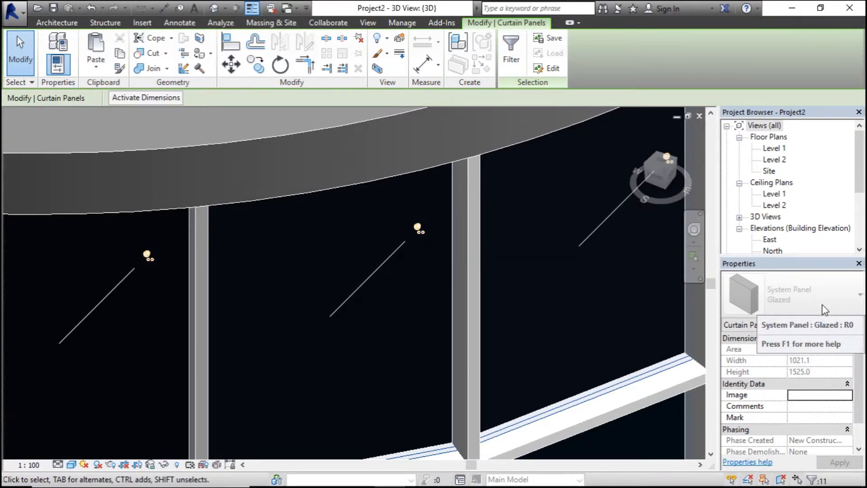
pyautogui.click(359, 39)
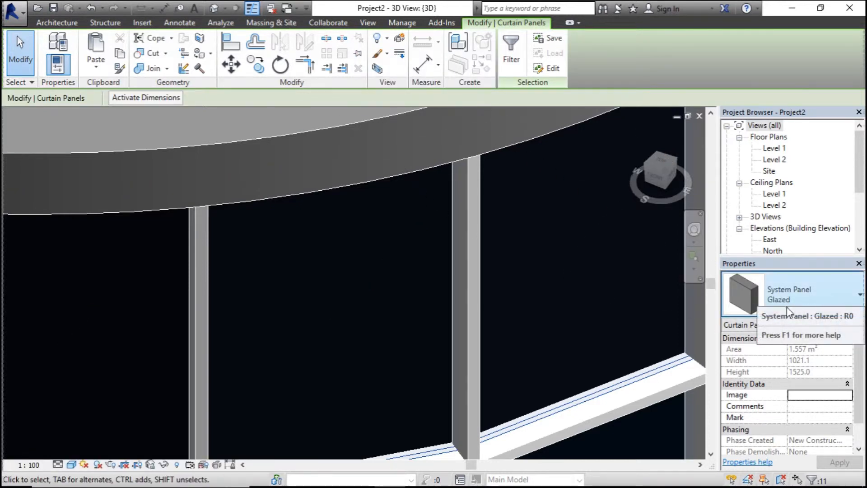
# - Change the unpinned top-row panels to the basic wall type Generic - 90mm Brick and clear the selection
pyautogui.click(822, 294)
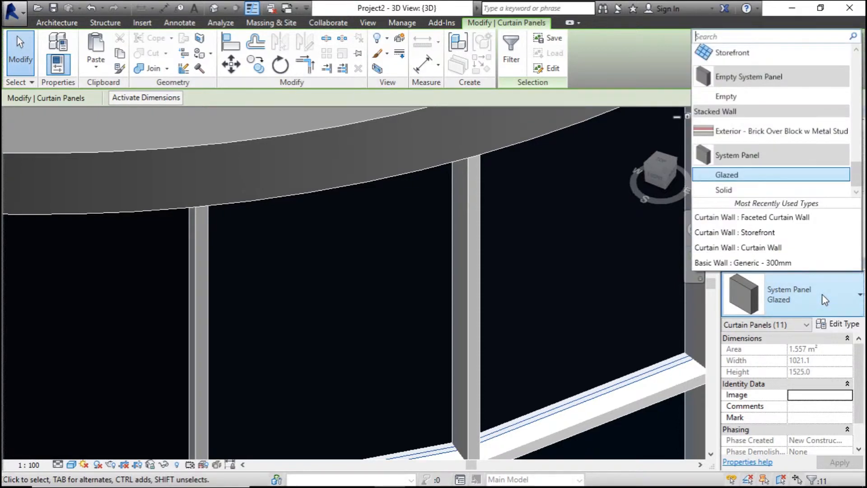
pyautogui.moveTo(859, 158); pyautogui.dragTo(863, 101)
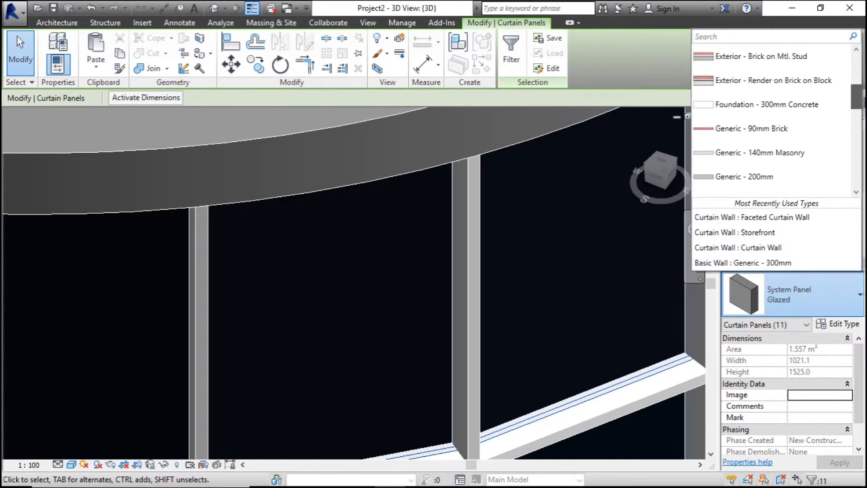
pyautogui.moveTo(765, 139)
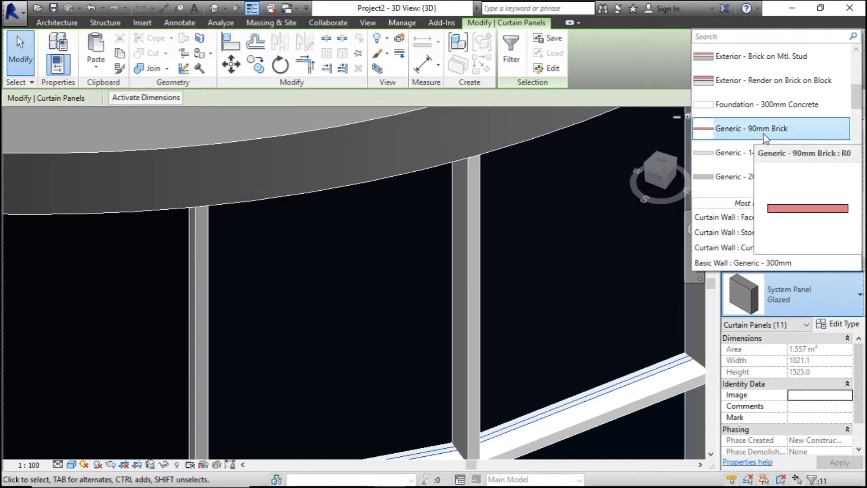
pyautogui.click(796, 133)
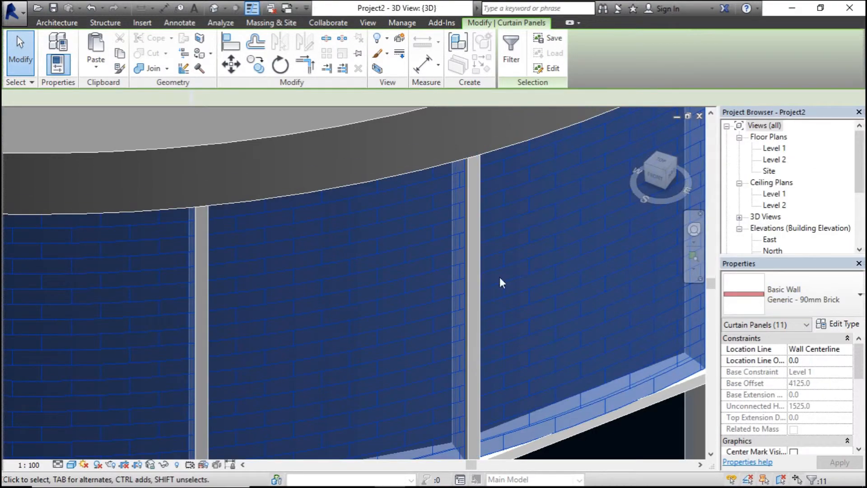
pyautogui.scroll(-2, 430, 286)
pyautogui.press('Escape')
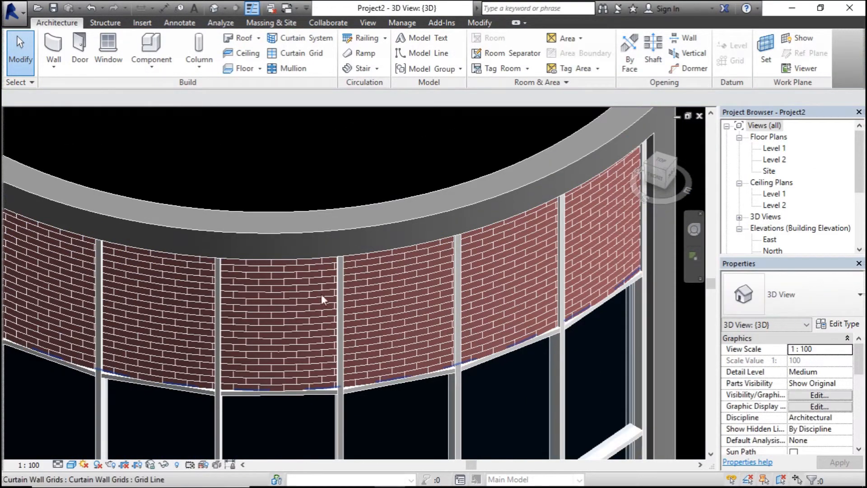
pyautogui.scroll(-2, 379, 307)
pyautogui.scroll(-4, 456, 316)
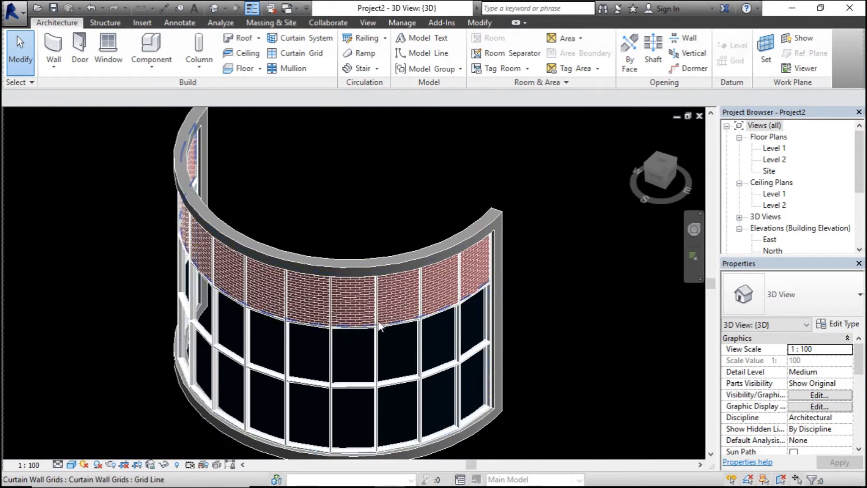
# - Load the M_Door-Curtain-Wall-Double-Storefront door family from the Doors folder of the US Metric library
pyautogui.keyDown('shift'); pyautogui.moveTo(226, 312); pyautogui.dragTo(289, 205, button='middle'); pyautogui.keyUp('shift')
pyautogui.scroll(4, 304, 367)
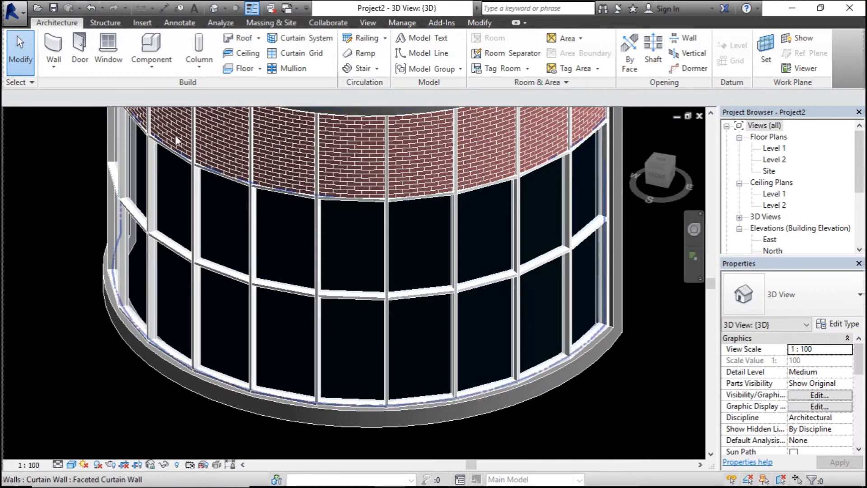
pyautogui.click(143, 21)
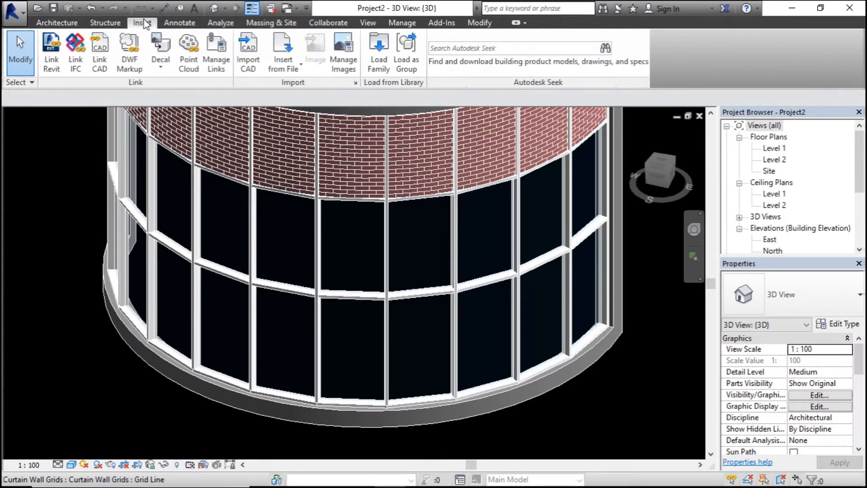
pyautogui.click(379, 54)
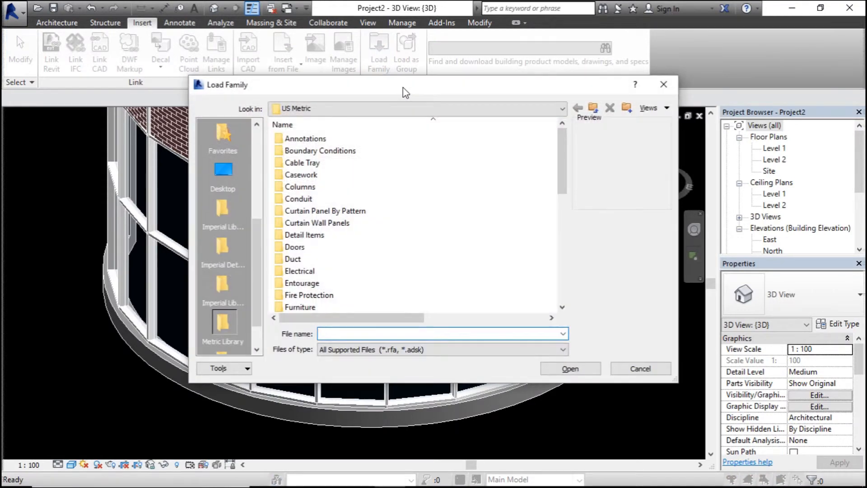
pyautogui.moveTo(403, 88); pyautogui.dragTo(444, 89)
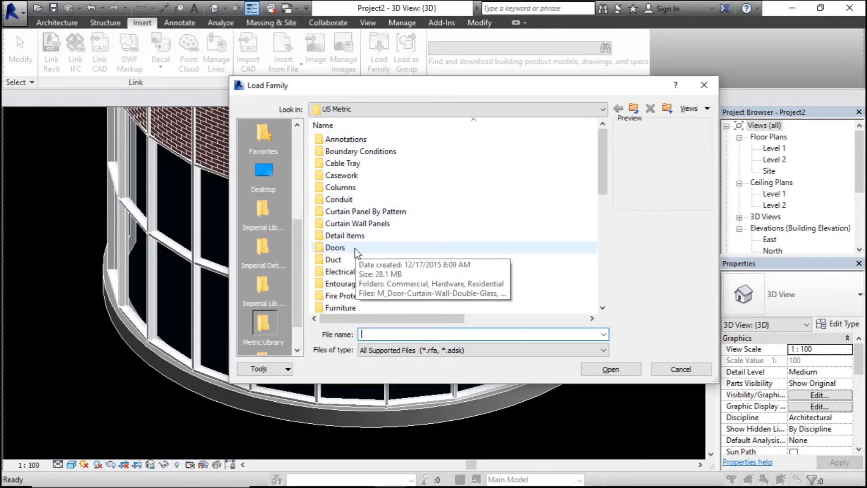
pyautogui.doubleClick(343, 247)
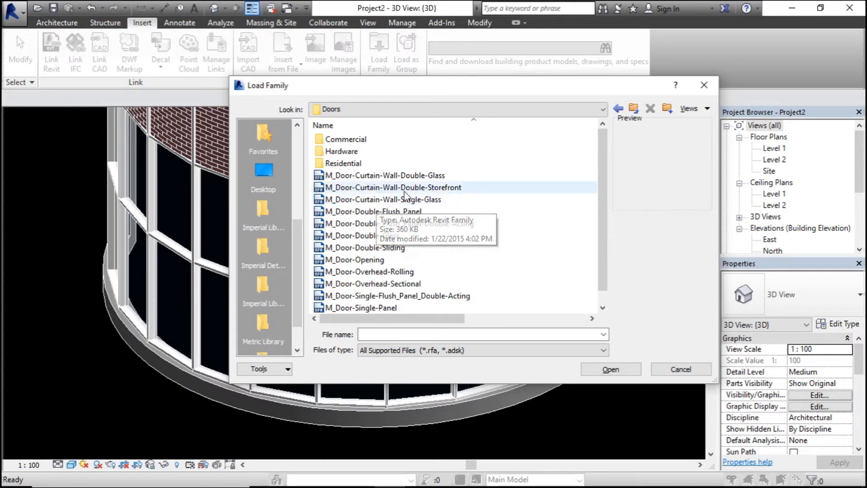
pyautogui.click(526, 187)
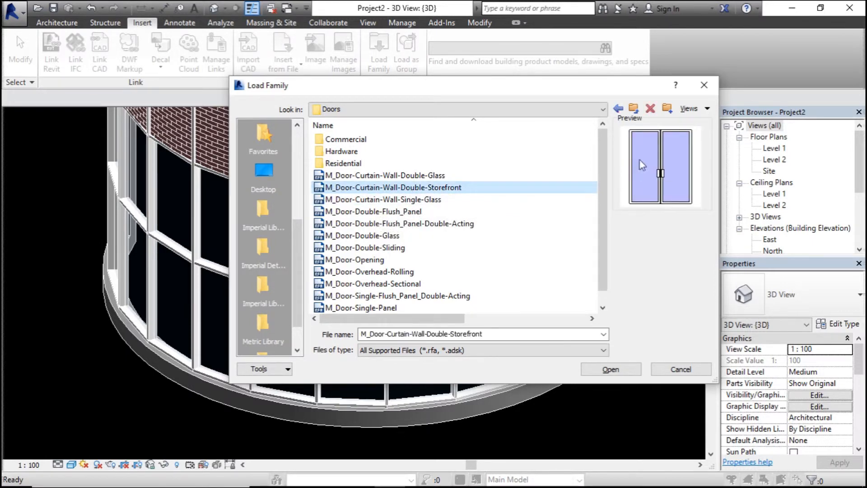
pyautogui.click(620, 369)
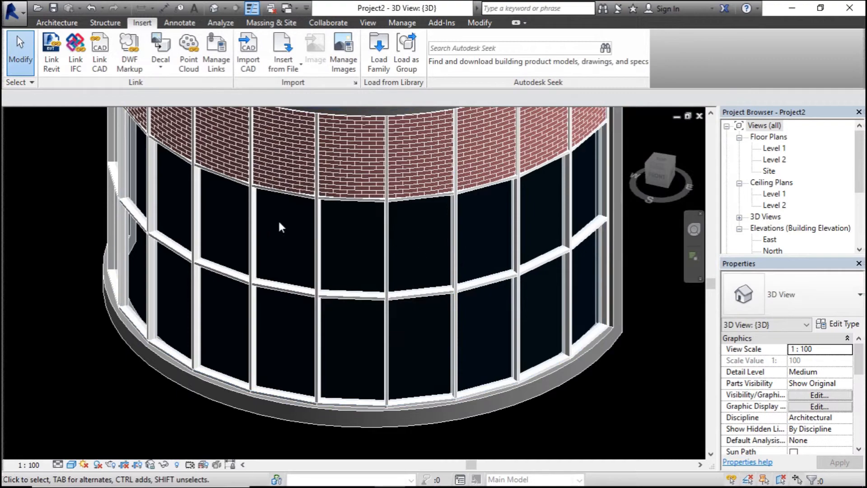
# - Delete the bottom 50 x 150mm rectangular mullion segment beneath the middle lower glazed panel of the curved curtain wall
pyautogui.scroll(-2, 304, 212)
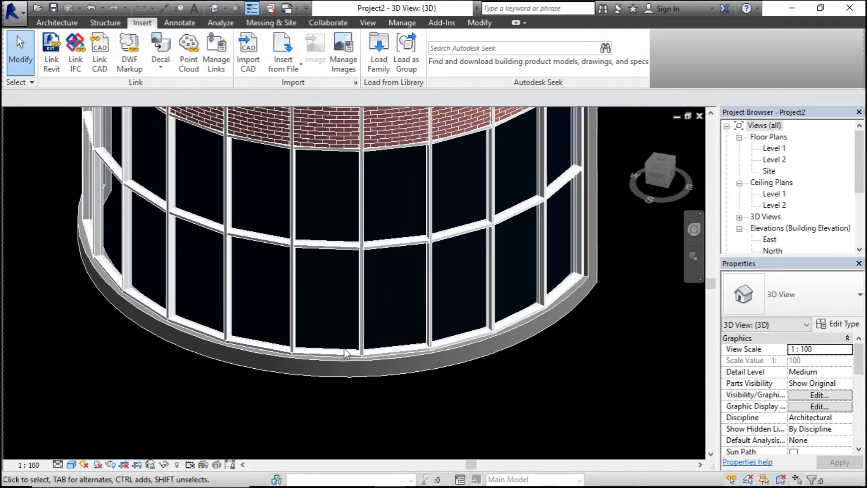
pyautogui.scroll(3, 343, 348)
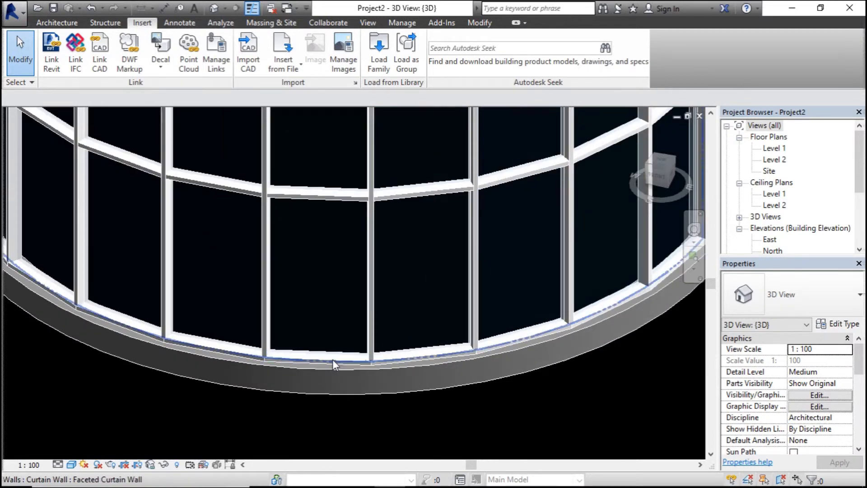
pyautogui.scroll(4, 312, 358)
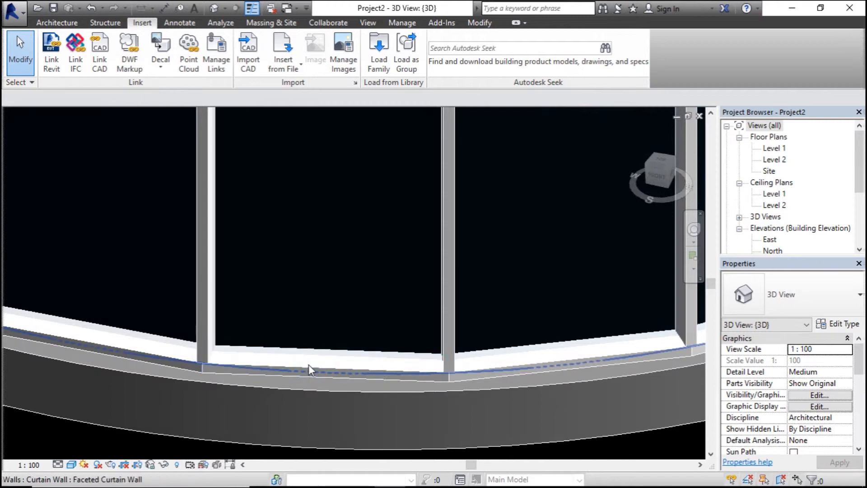
pyautogui.click(309, 368)
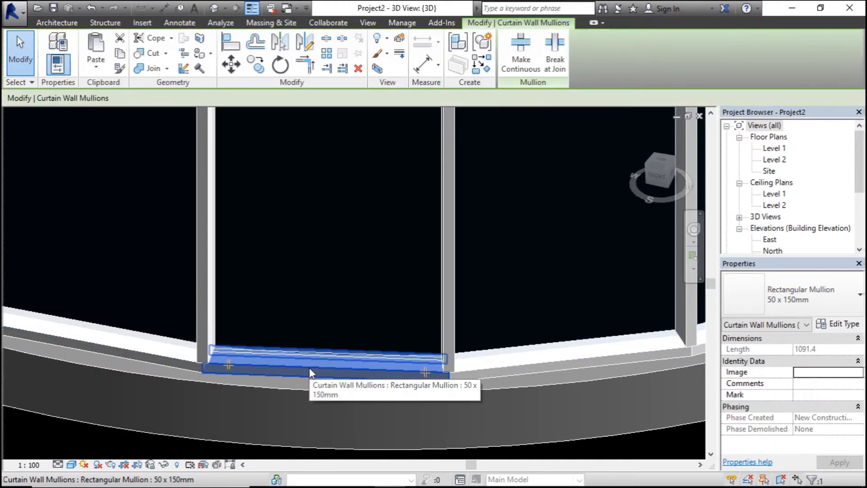
pyautogui.press('Delete')
# - Unpin the lower glazed panel above the removed mullion, change it to the M_Door-Curtain-Wall-Double-Storefront type, and clear the selection
pyautogui.scroll(-2, 316, 357)
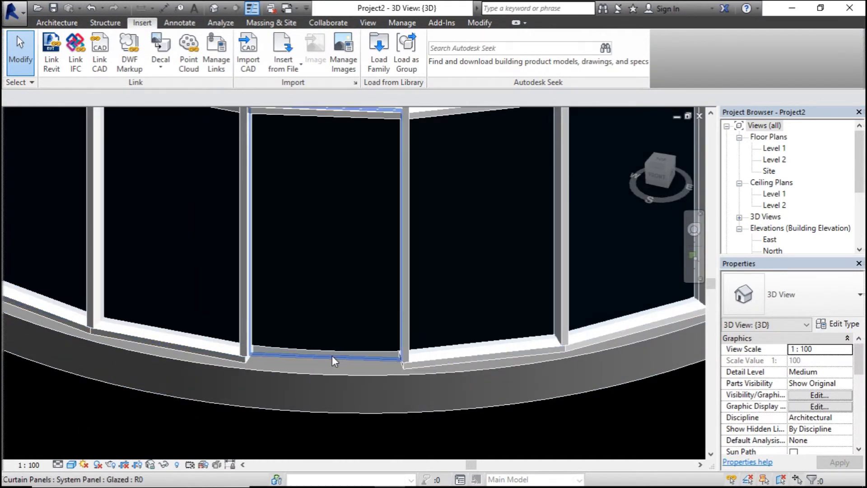
pyautogui.click(332, 356)
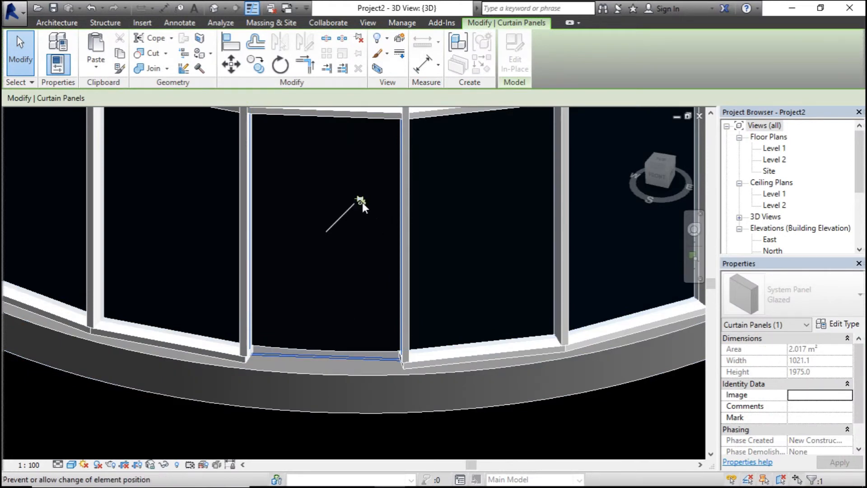
pyautogui.click(362, 203)
pyautogui.click(813, 298)
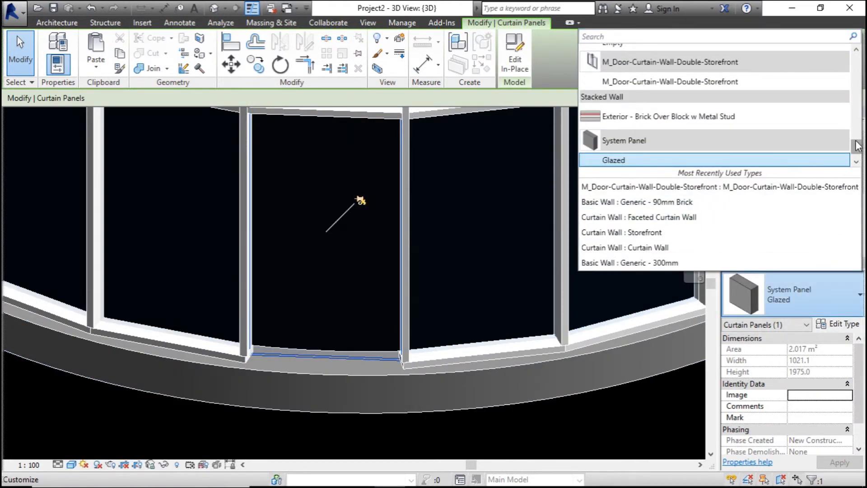
pyautogui.click(742, 81)
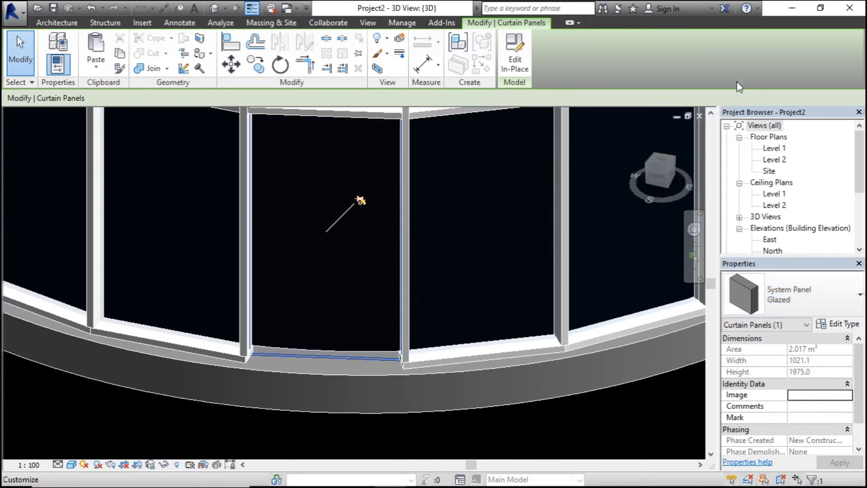
pyautogui.press('Escape')
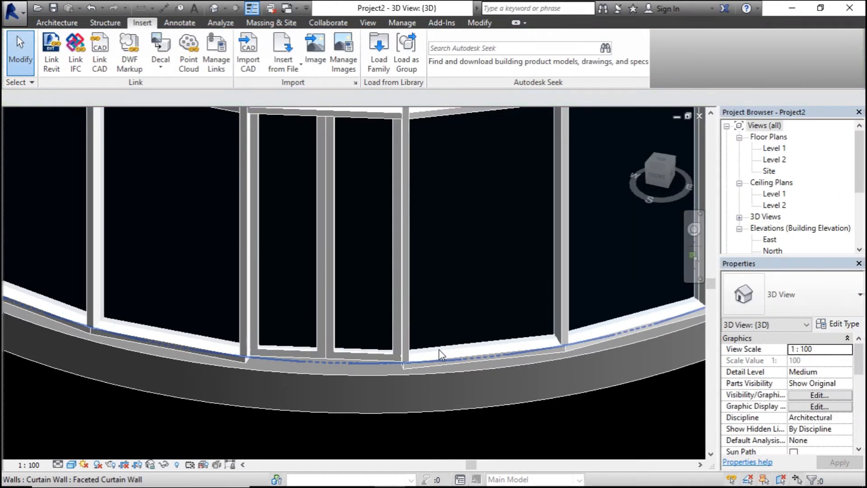
# - Examine the curved curtain wall with its storefront door, mullions and brick panels from several angles and distances
pyautogui.scroll(-2, 384, 380)
pyautogui.keyDown('shift'); pyautogui.moveTo(420, 361); pyautogui.dragTo(370, 398, button='middle'); pyautogui.keyUp('shift')
pyautogui.scroll(-5, 368, 389)
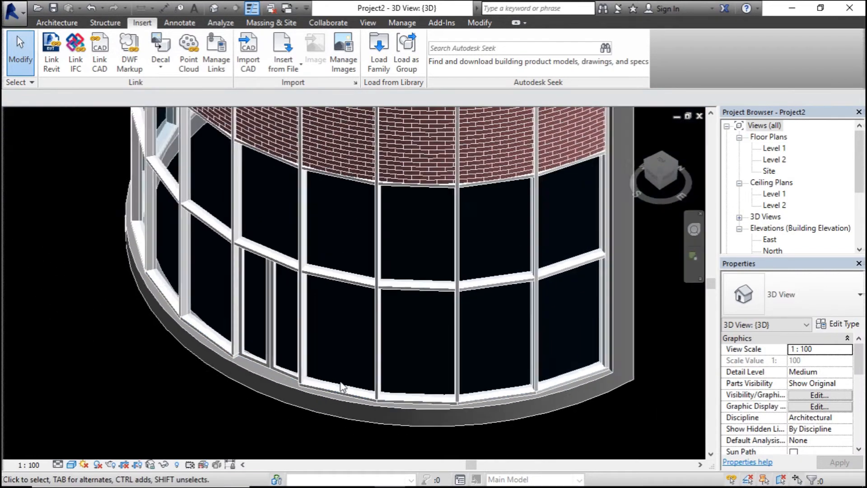
pyautogui.keyDown('shift'); pyautogui.moveTo(355, 366); pyautogui.dragTo(383, 359, button='middle'); pyautogui.keyUp('shift')
pyautogui.scroll(-3, 462, 378)
pyautogui.scroll(3, 493, 339)
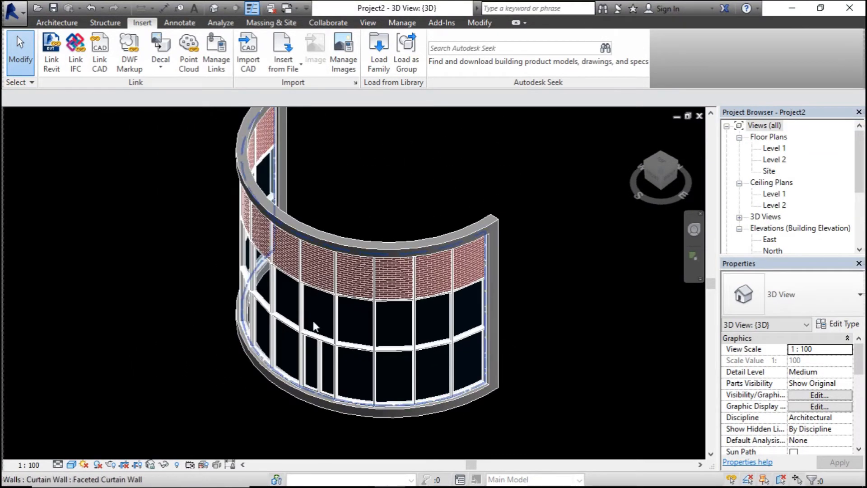
pyautogui.scroll(-1, 313, 321)
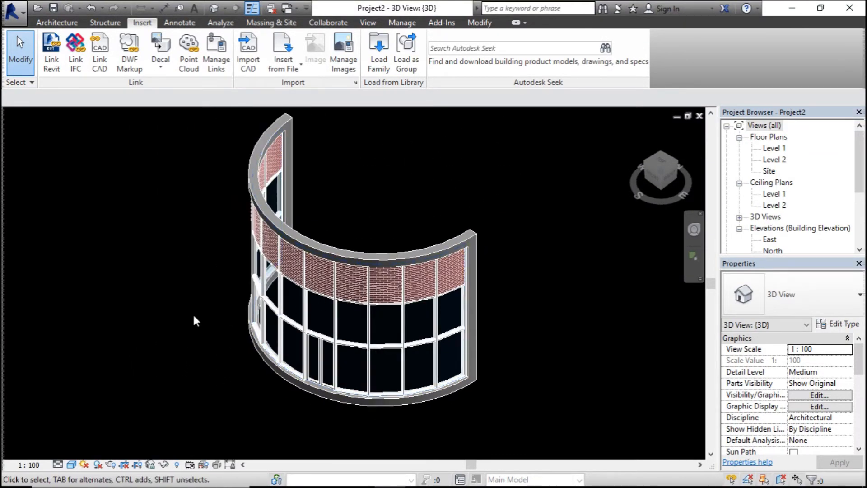
pyautogui.scroll(2, 275, 307)
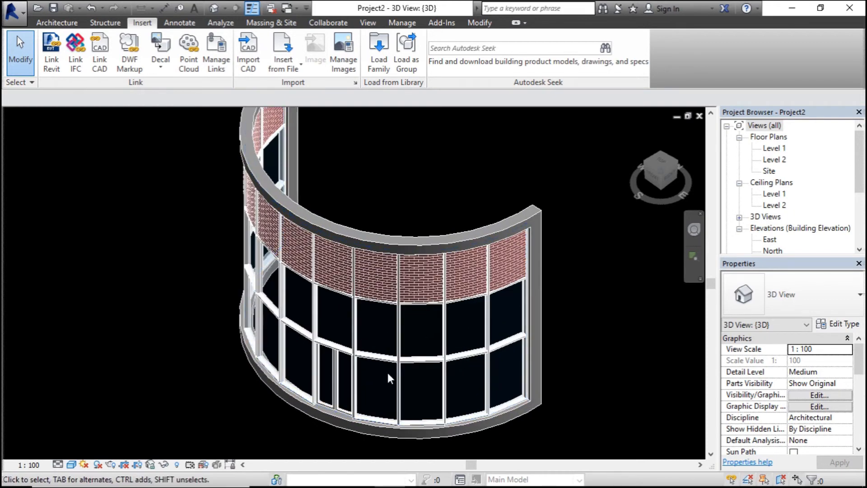